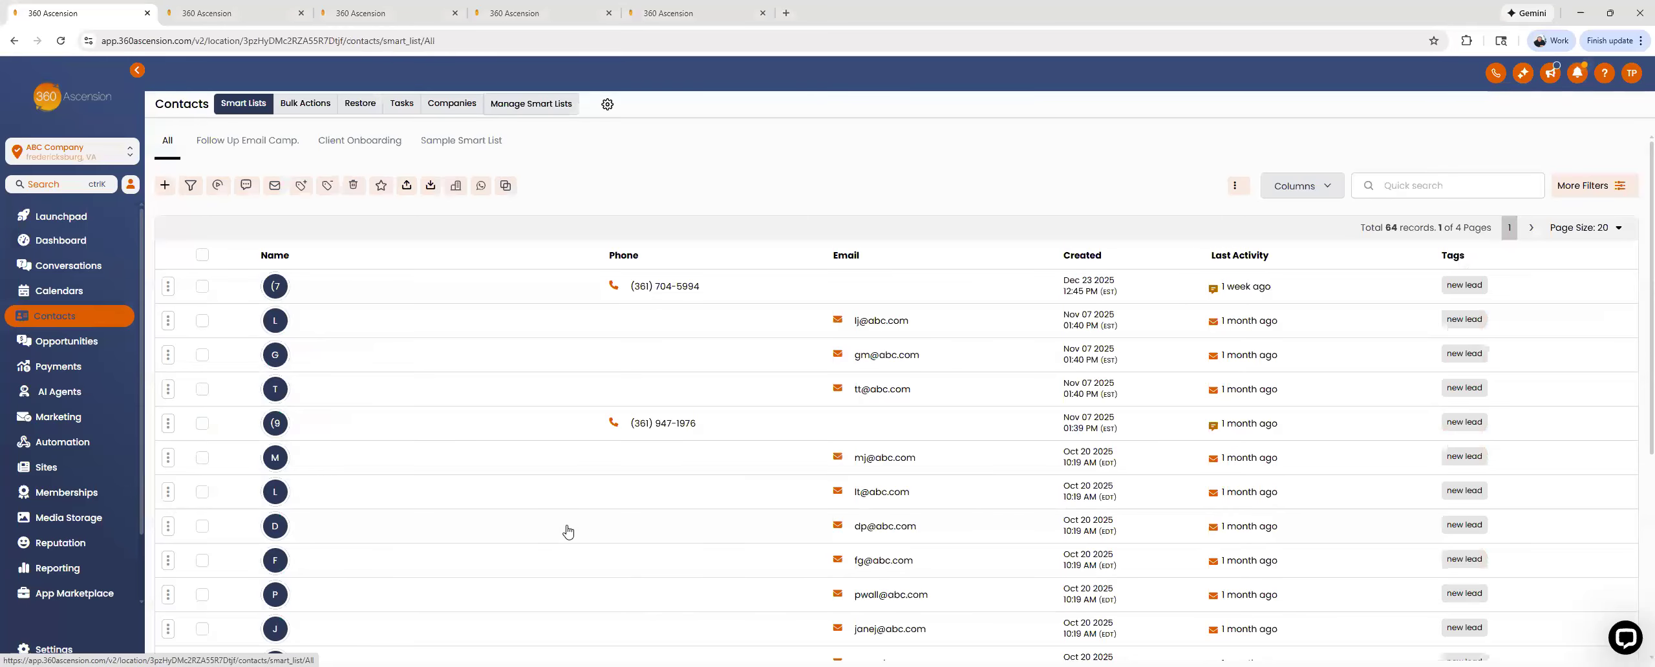
Step: Open the contact created on Aug 28 2025 and start booking a new appointment for that contact
scroll(657, 584, "down", 3)
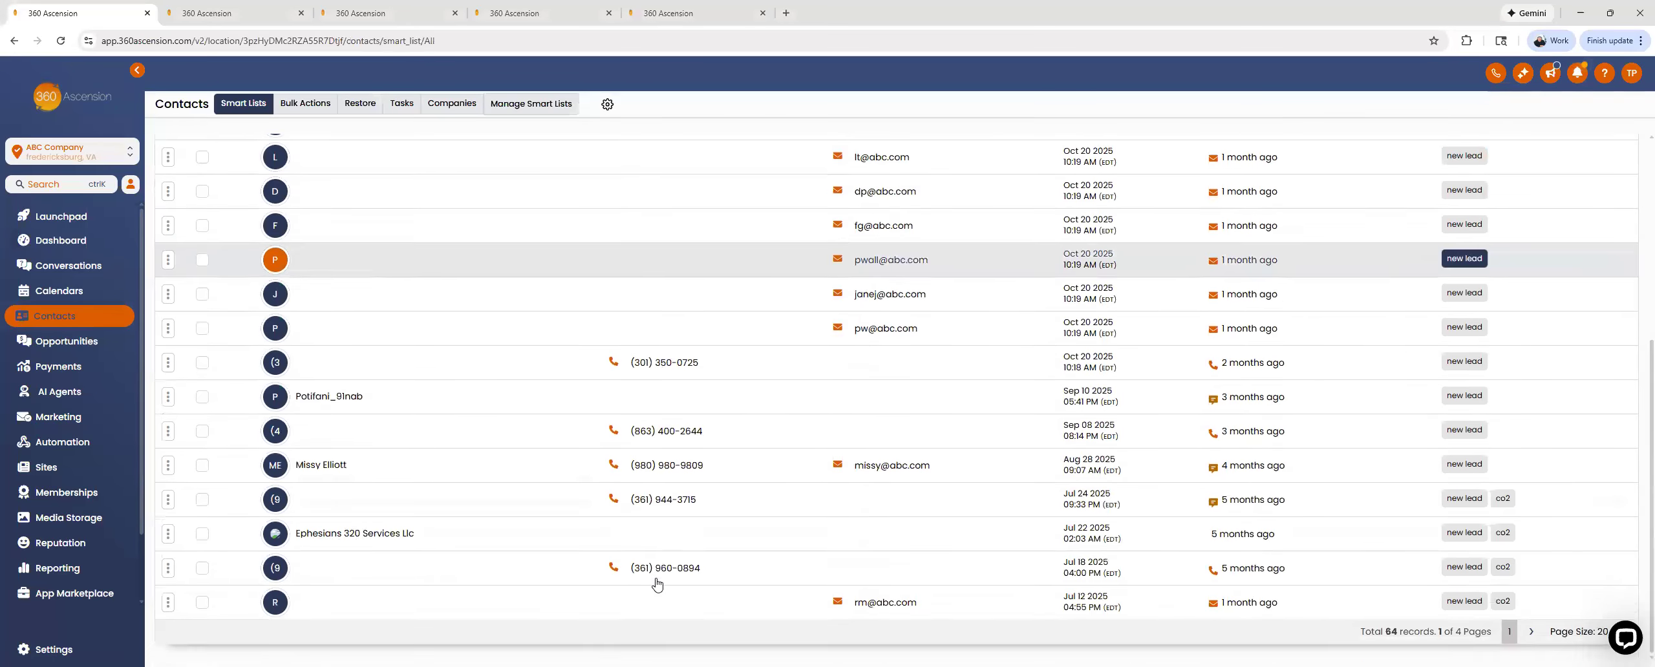
left_click(655, 596)
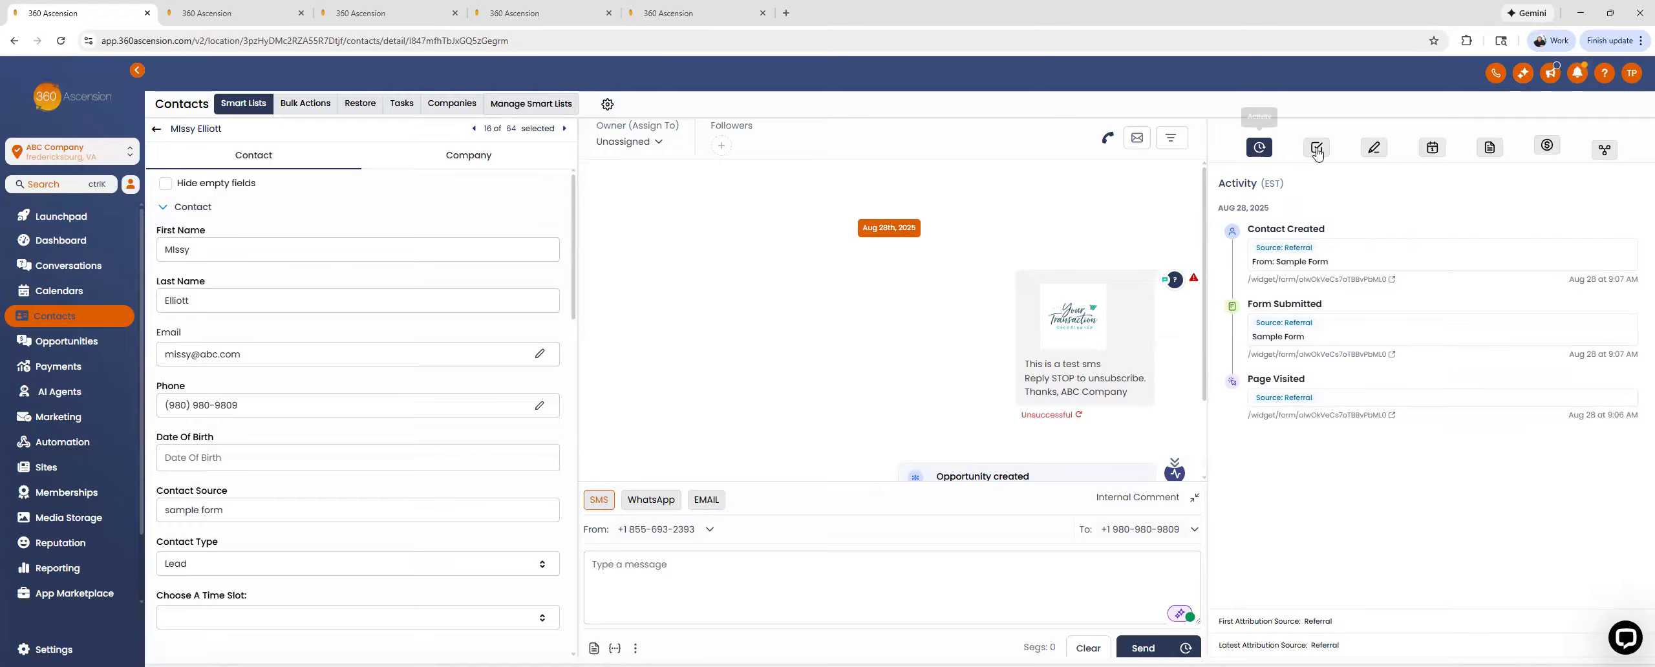
left_click(1431, 153)
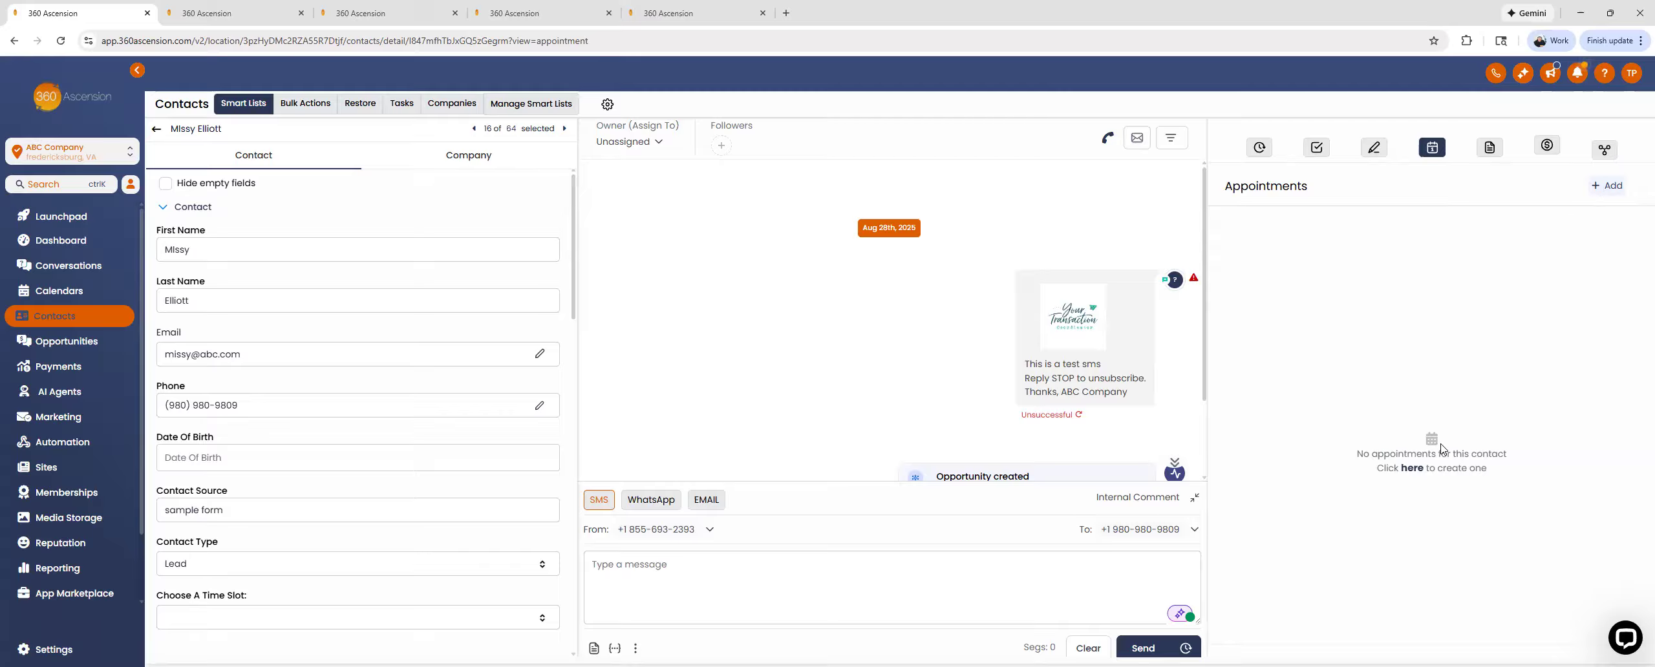
left_click(1411, 469)
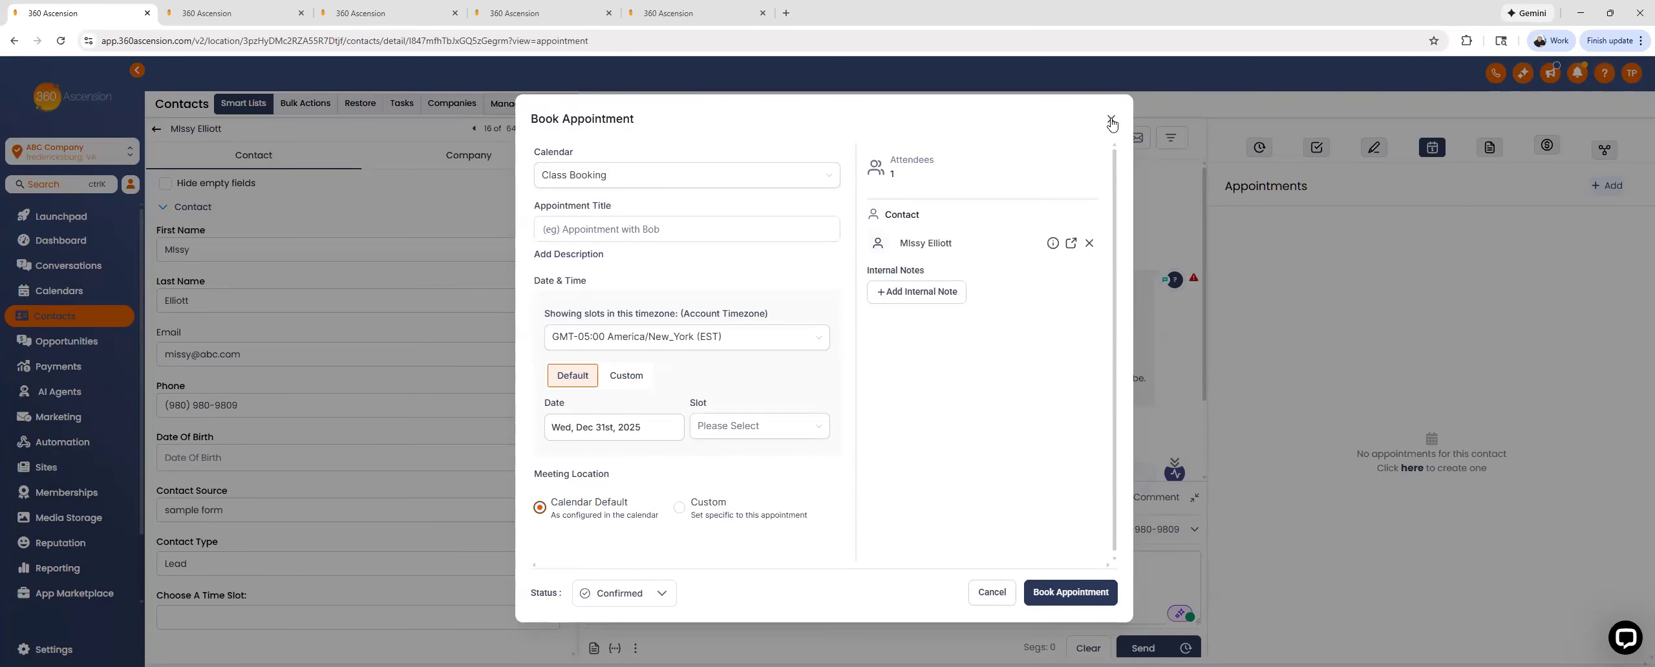
left_click(1400, 472)
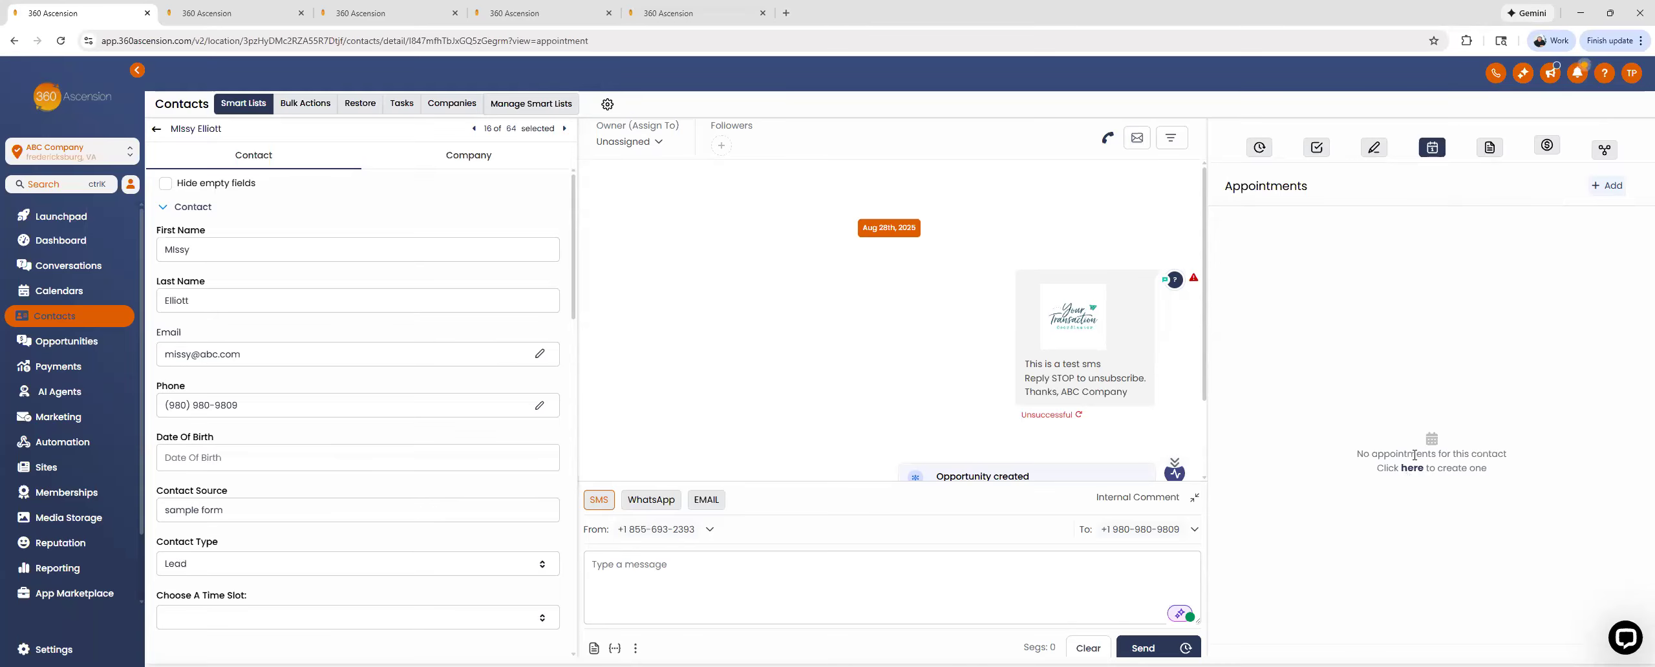
left_click(1607, 188)
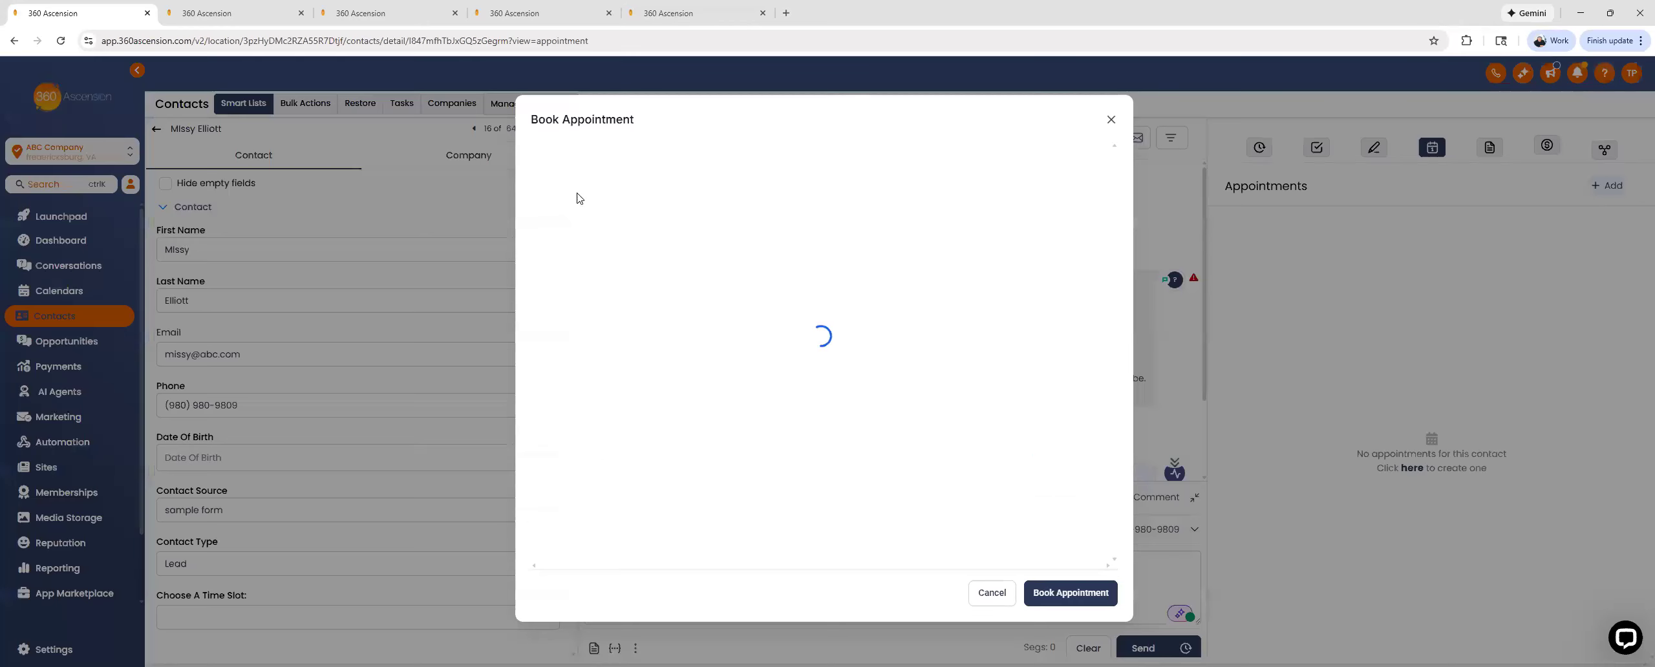
left_click(605, 222)
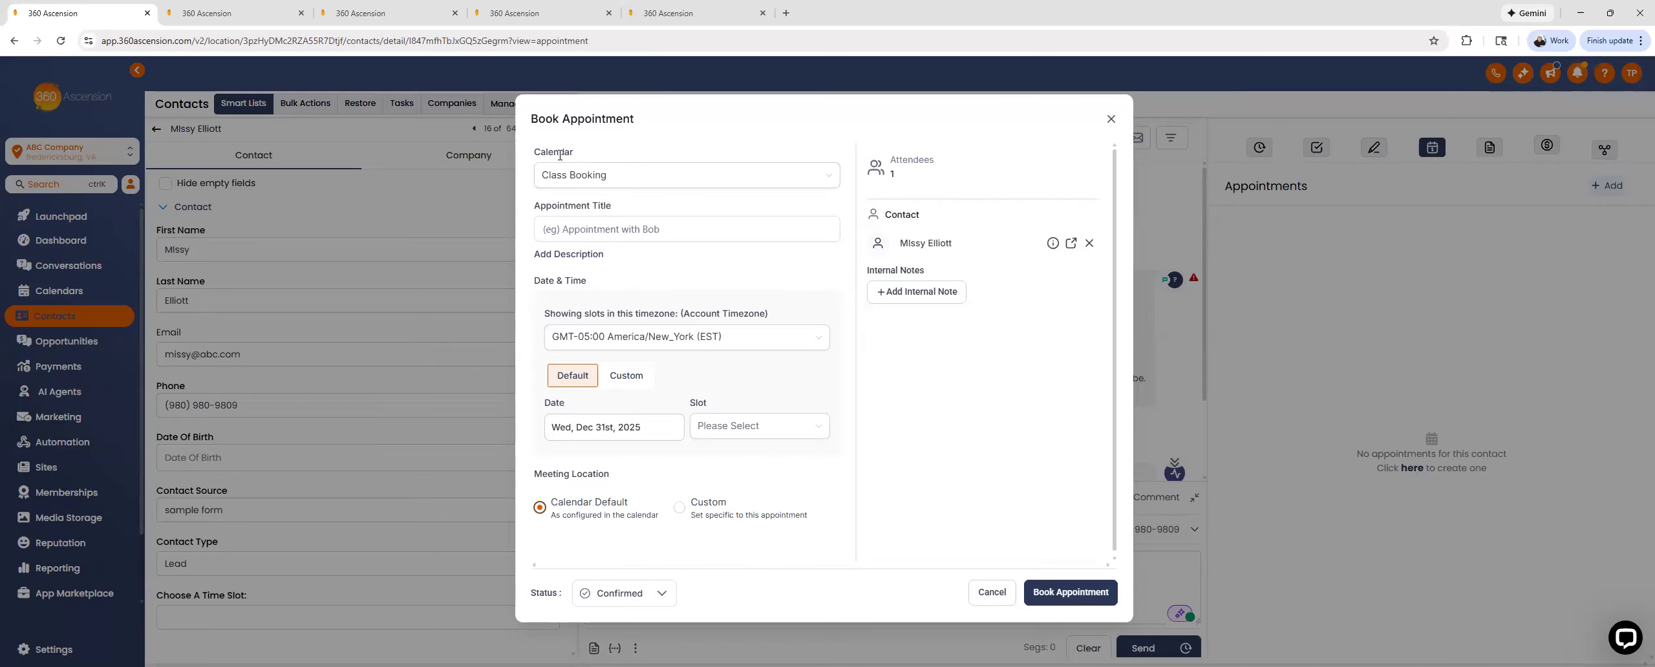
Step: Choose the Client Onboarding Call calendar for the appointment
left_click(829, 181)
scroll(679, 271, "down", 3)
scroll(666, 320, "down", 6)
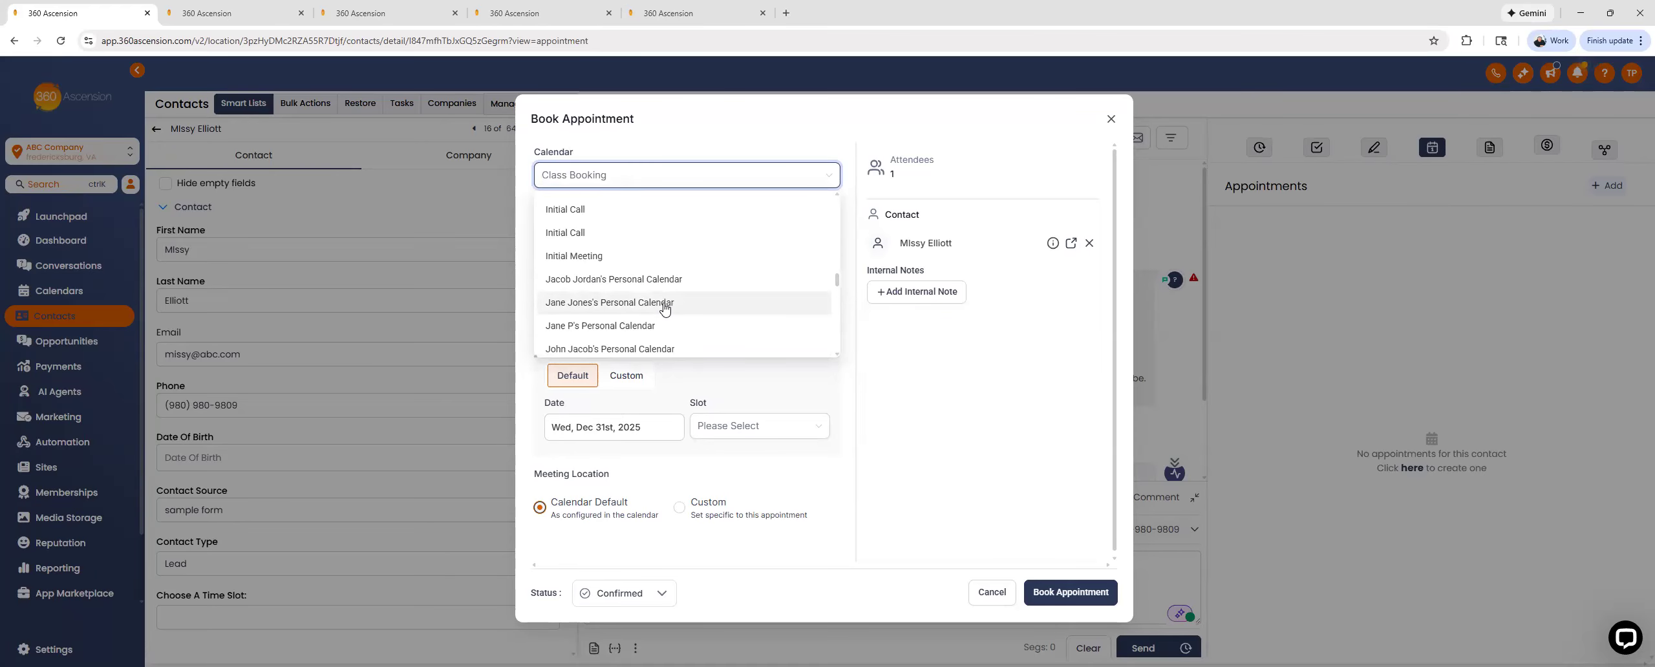
scroll(682, 327, "down", 3)
scroll(686, 333, "down", 5)
scroll(686, 333, "down", 4)
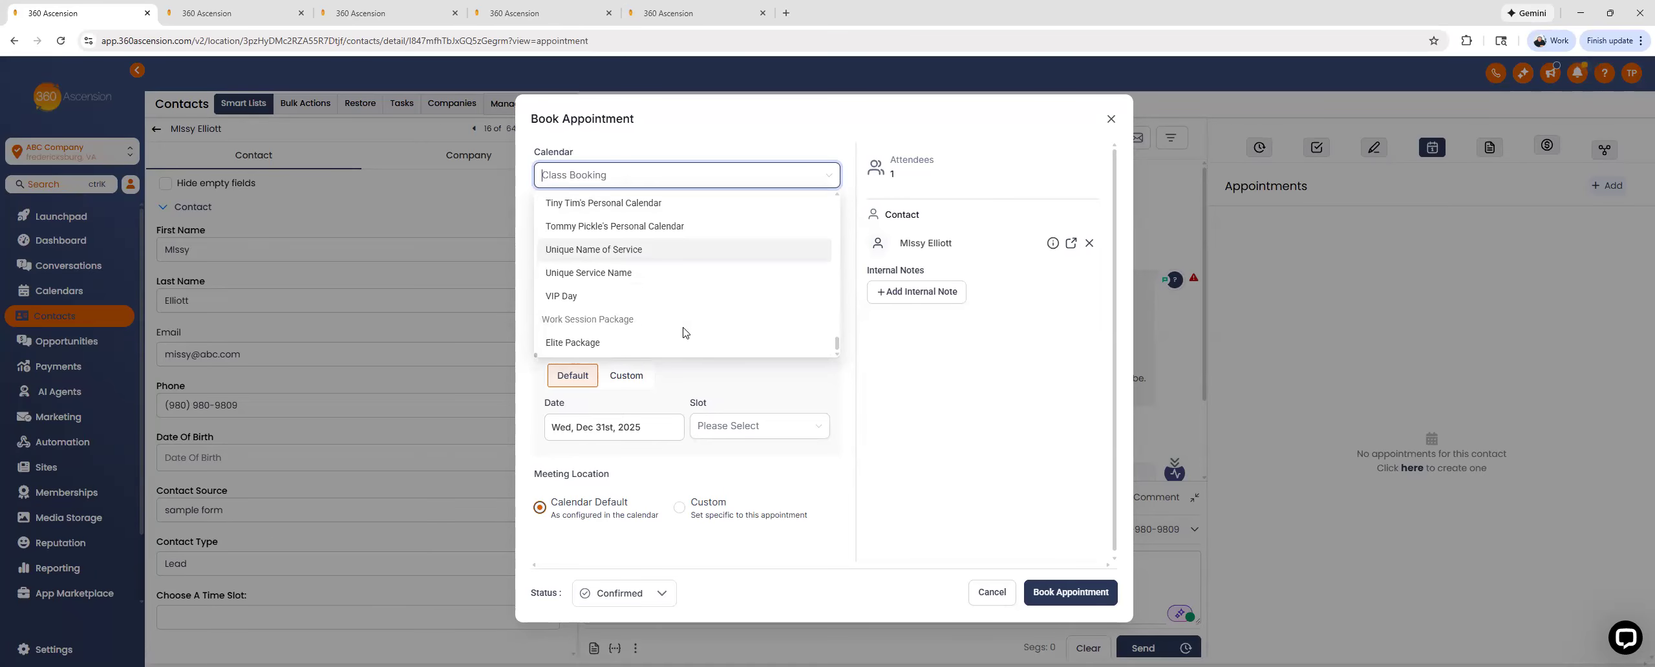
scroll(685, 333, "up", 9)
scroll(684, 333, "up", 5)
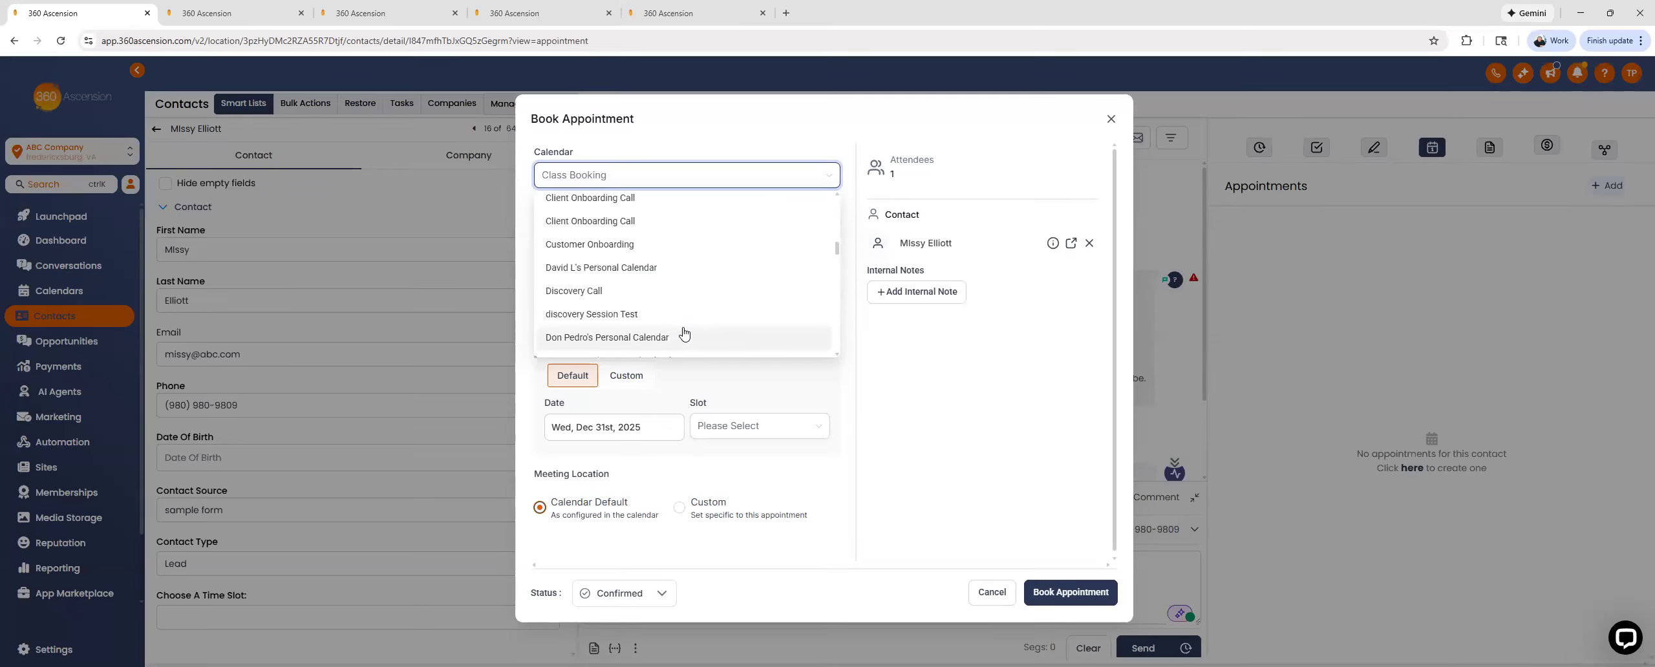
left_click(644, 222)
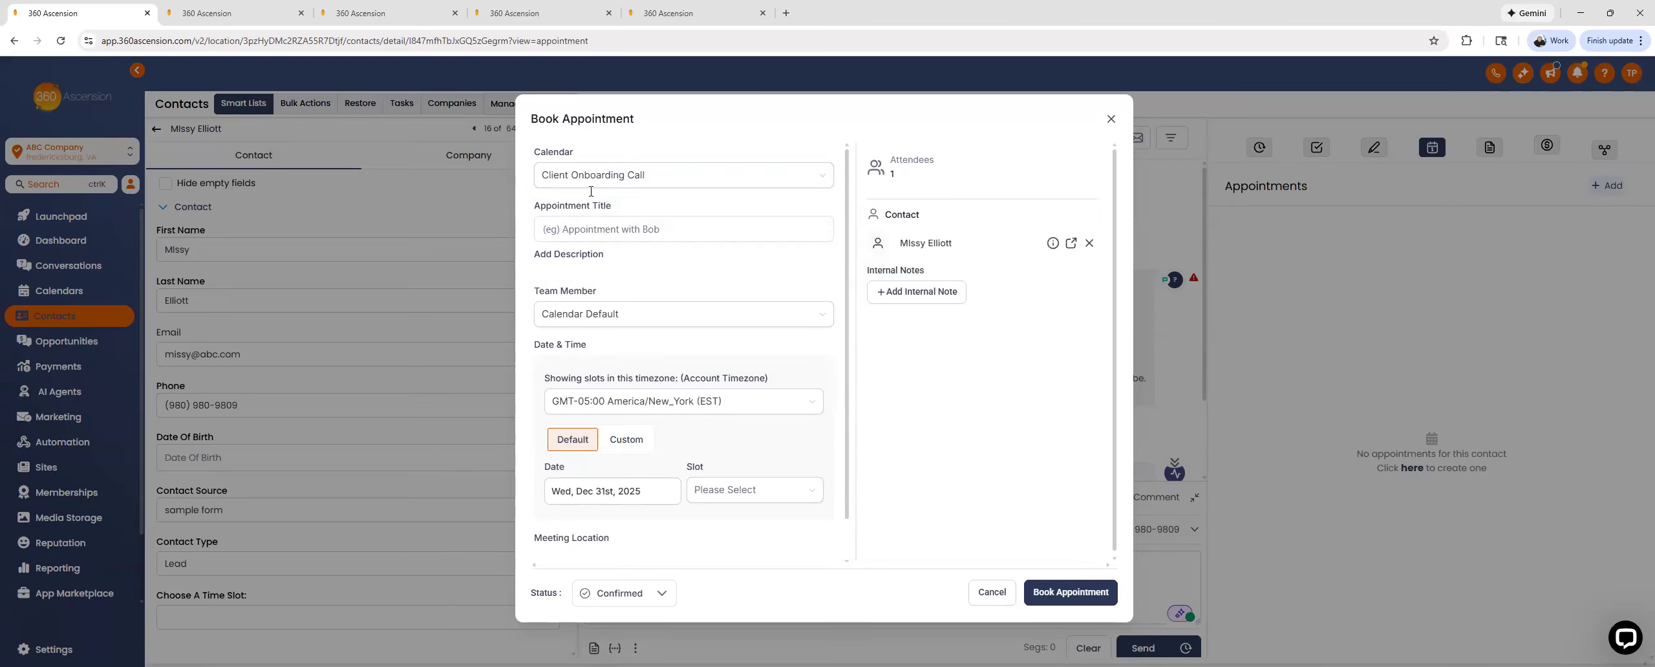
Step: Title the appointment "Client Onboarding Call w/" followed by the host's first name
left_click(584, 232)
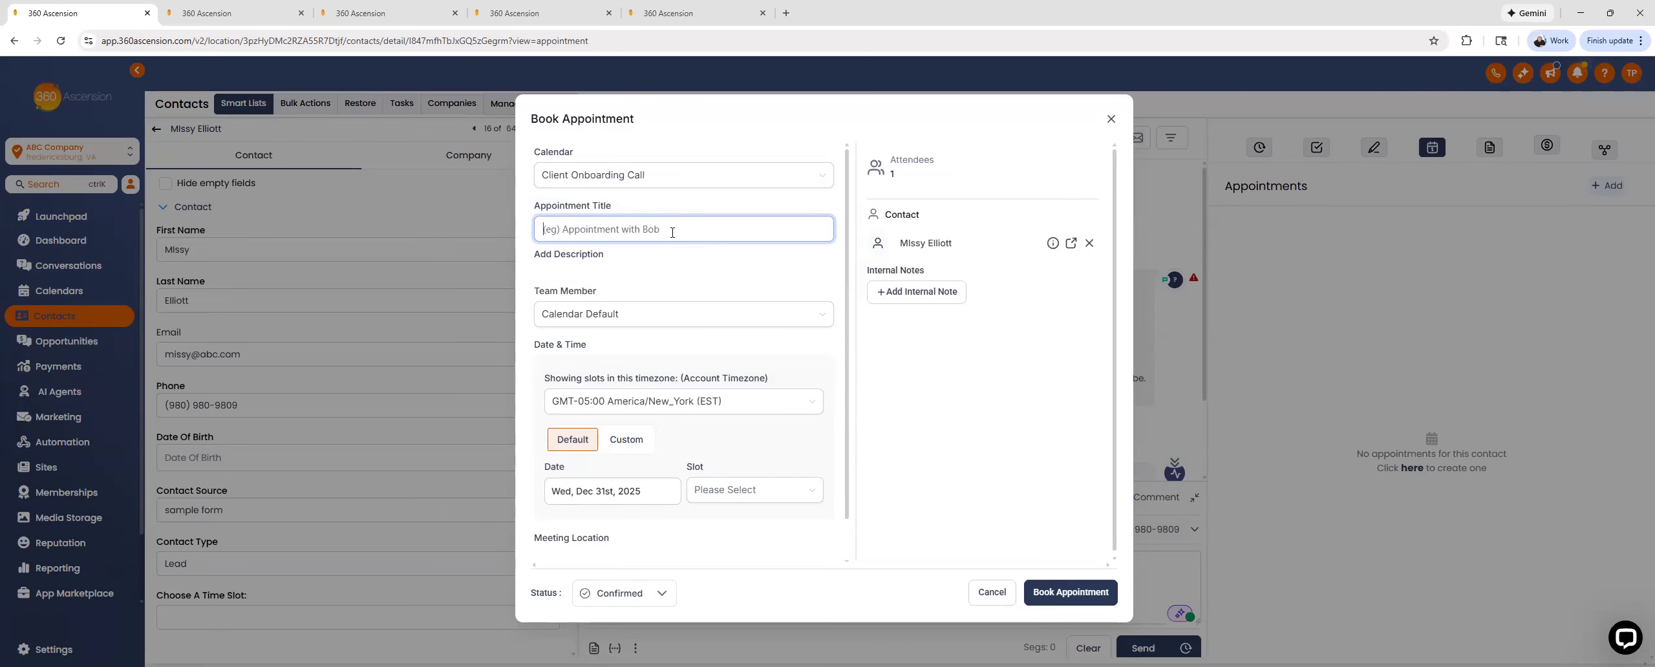
type("CLient On")
key("BackSpace")
type("w/ Tam")
scroll(623, 271, "down", 1)
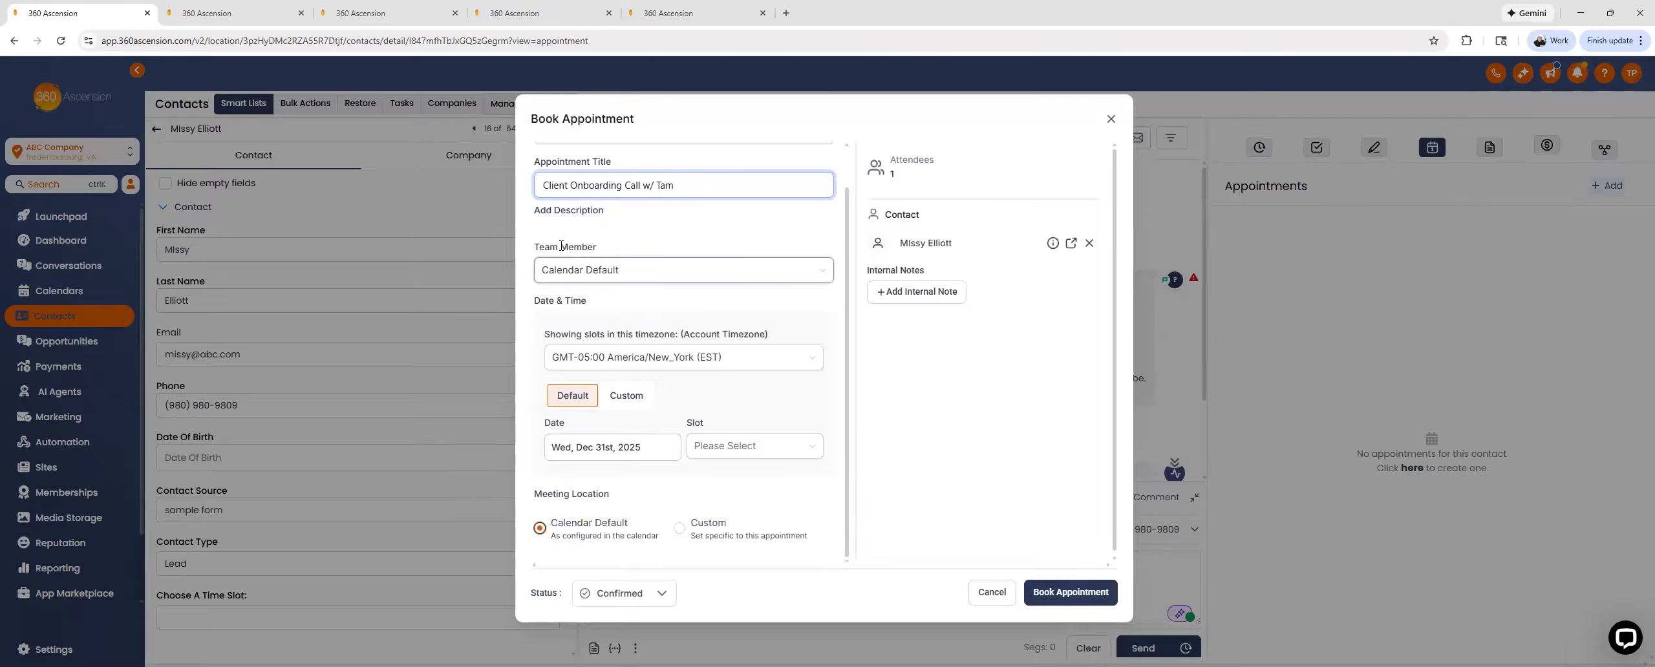
Step: Check the team member choices and add a description field to the appointment
left_click(673, 280)
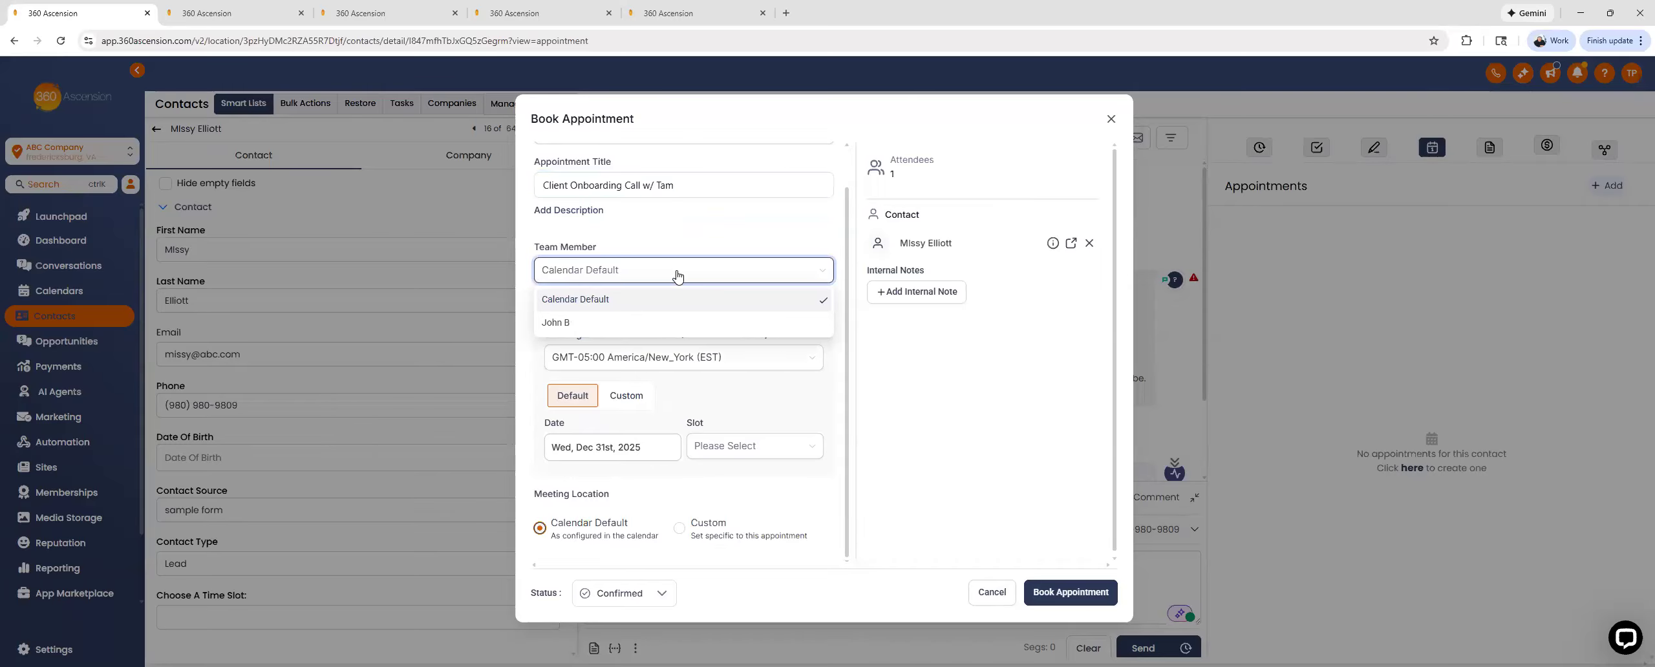
left_click(637, 240)
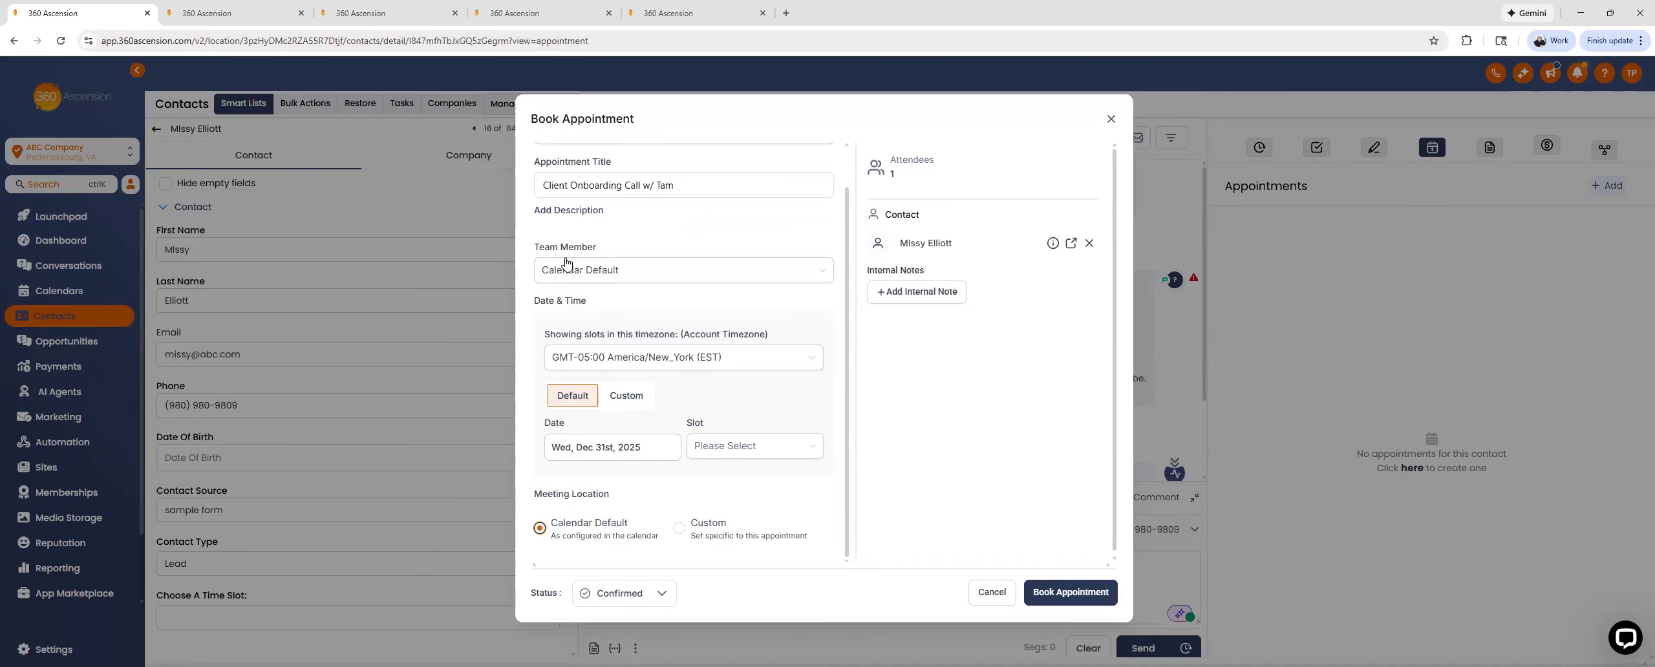
left_click(568, 211)
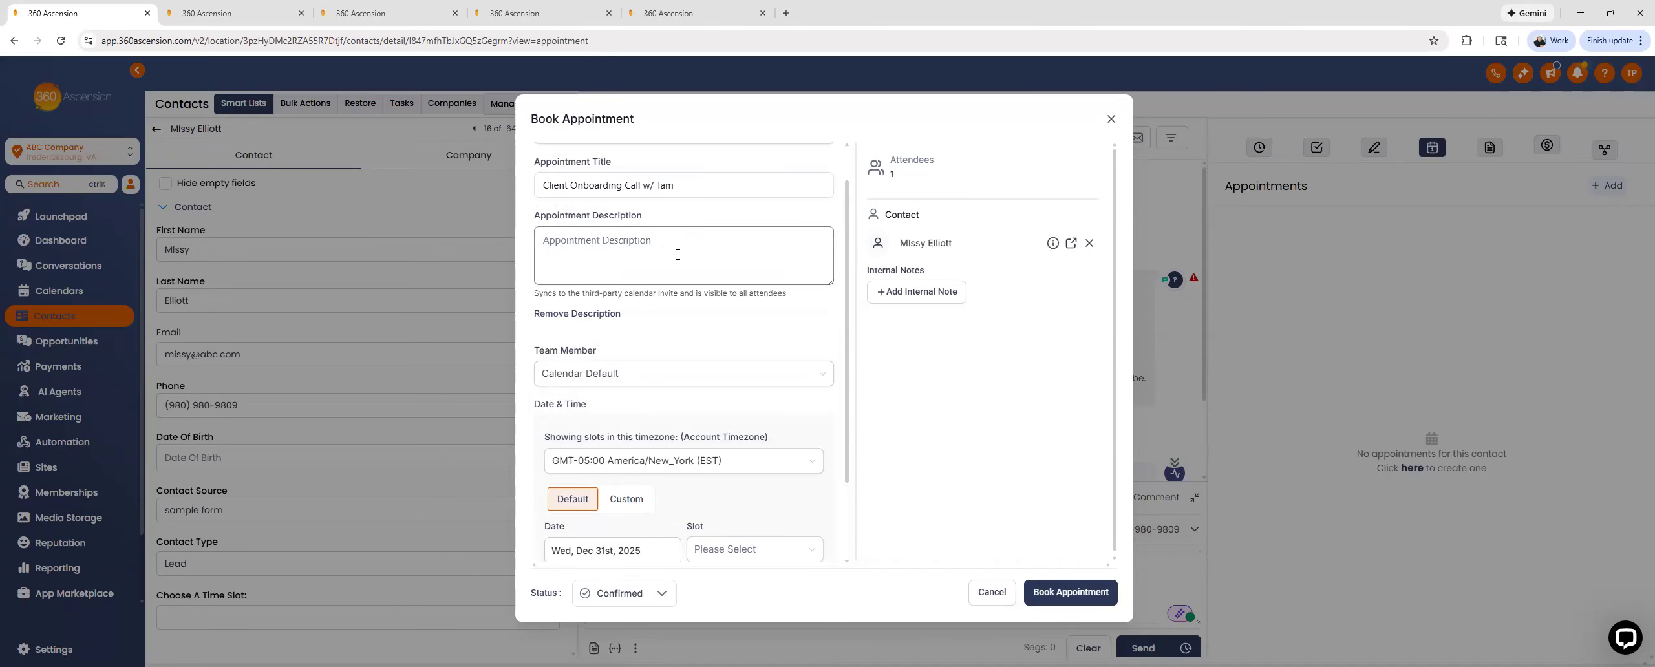
scroll(631, 307, "down", 1)
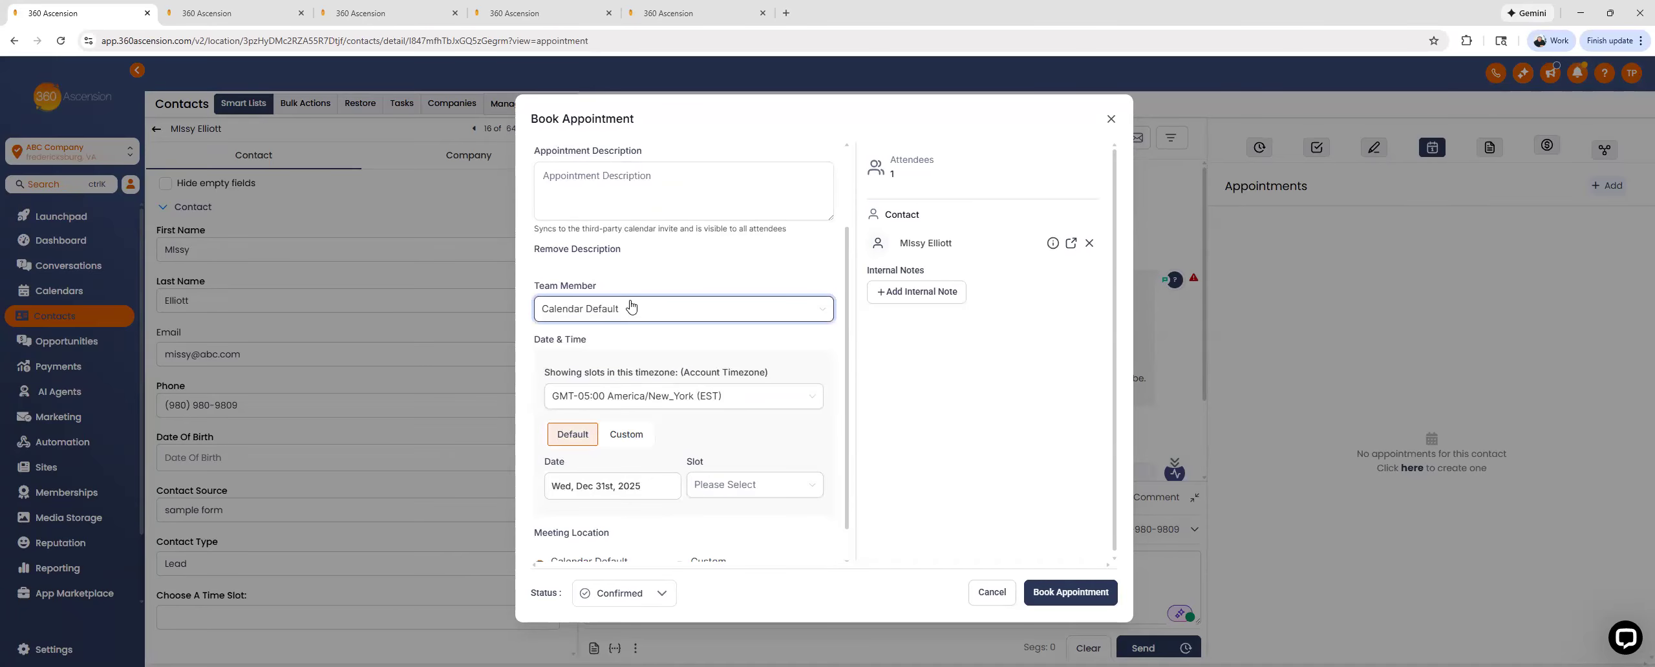
scroll(631, 306, "down", 1)
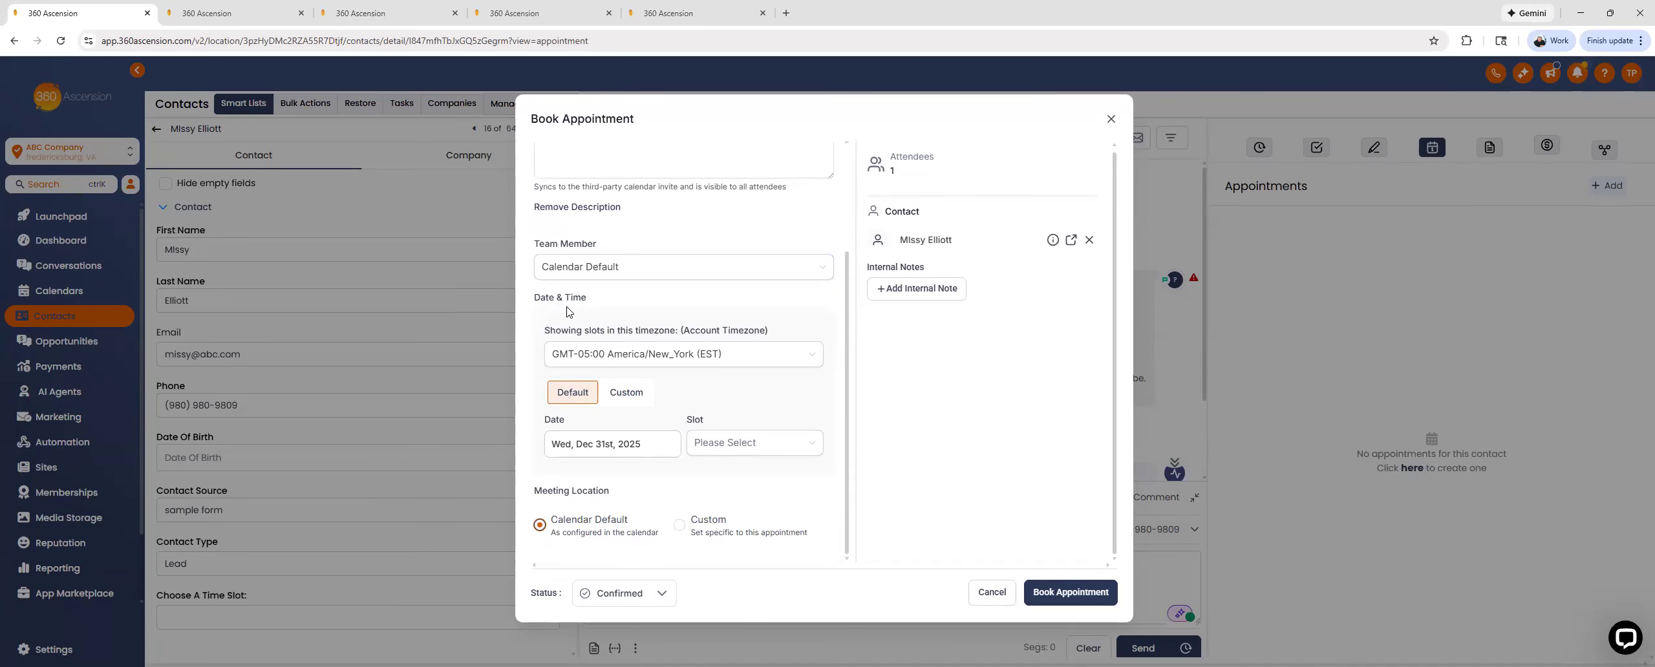
Step: Examine the timezone choices for the appointment's time slots
left_click(813, 360)
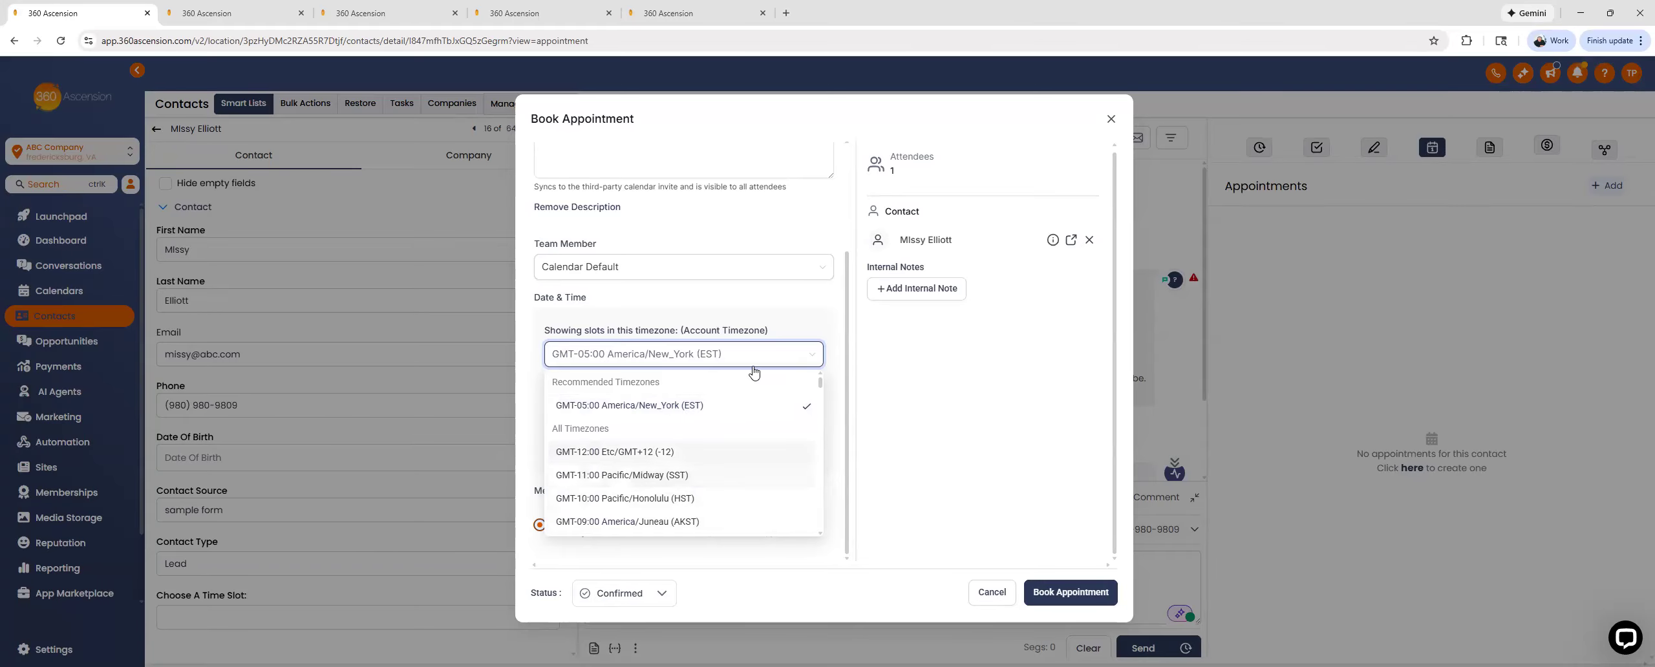
left_click(792, 310)
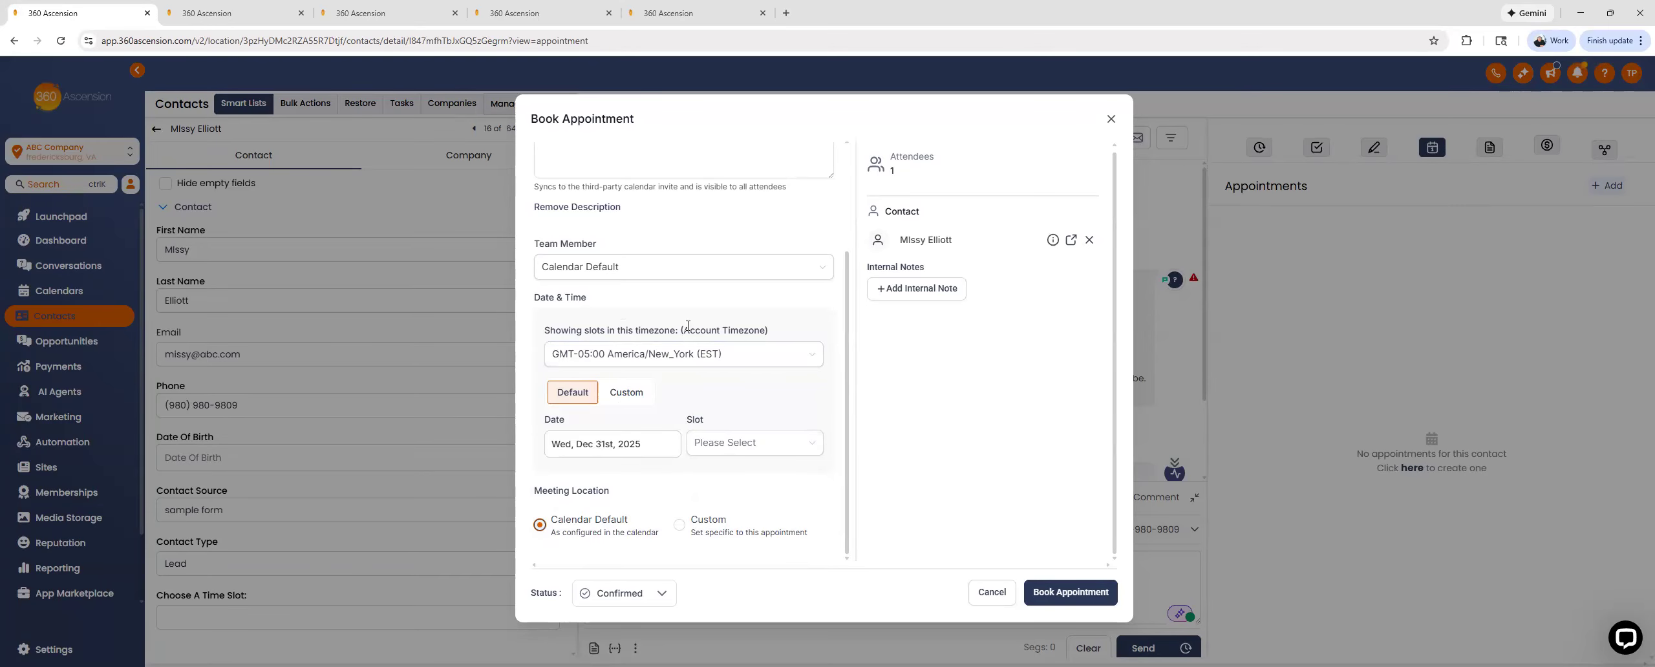
double_click(725, 330)
left_click(719, 327)
Step: Set the appointment date to Tue, Jan 20th, 2026 and check that day's available time slots
left_click(586, 450)
left_click(783, 447)
left_click(737, 442)
left_click(631, 436)
left_click(649, 404)
left_click(647, 436)
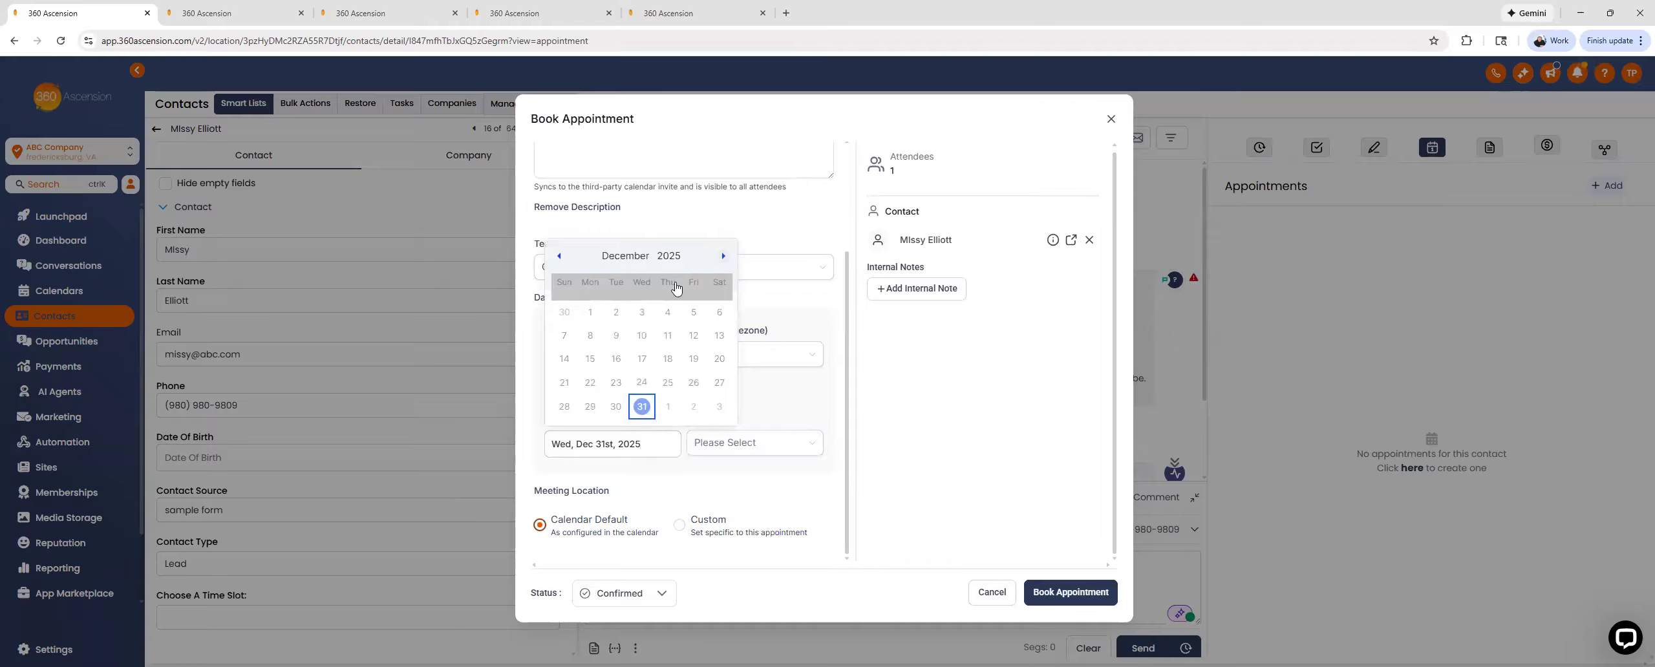
left_click(723, 262)
left_click(616, 359)
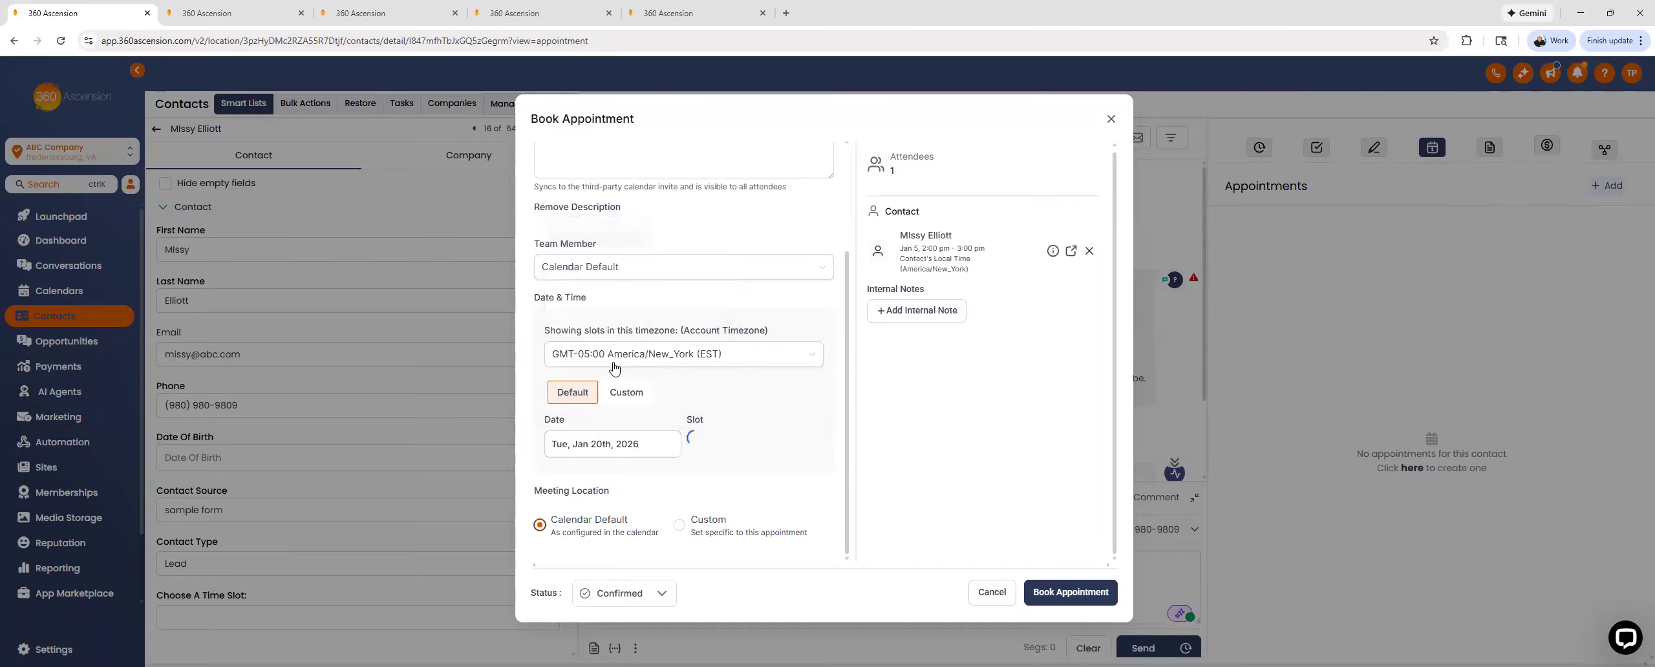
left_click(779, 450)
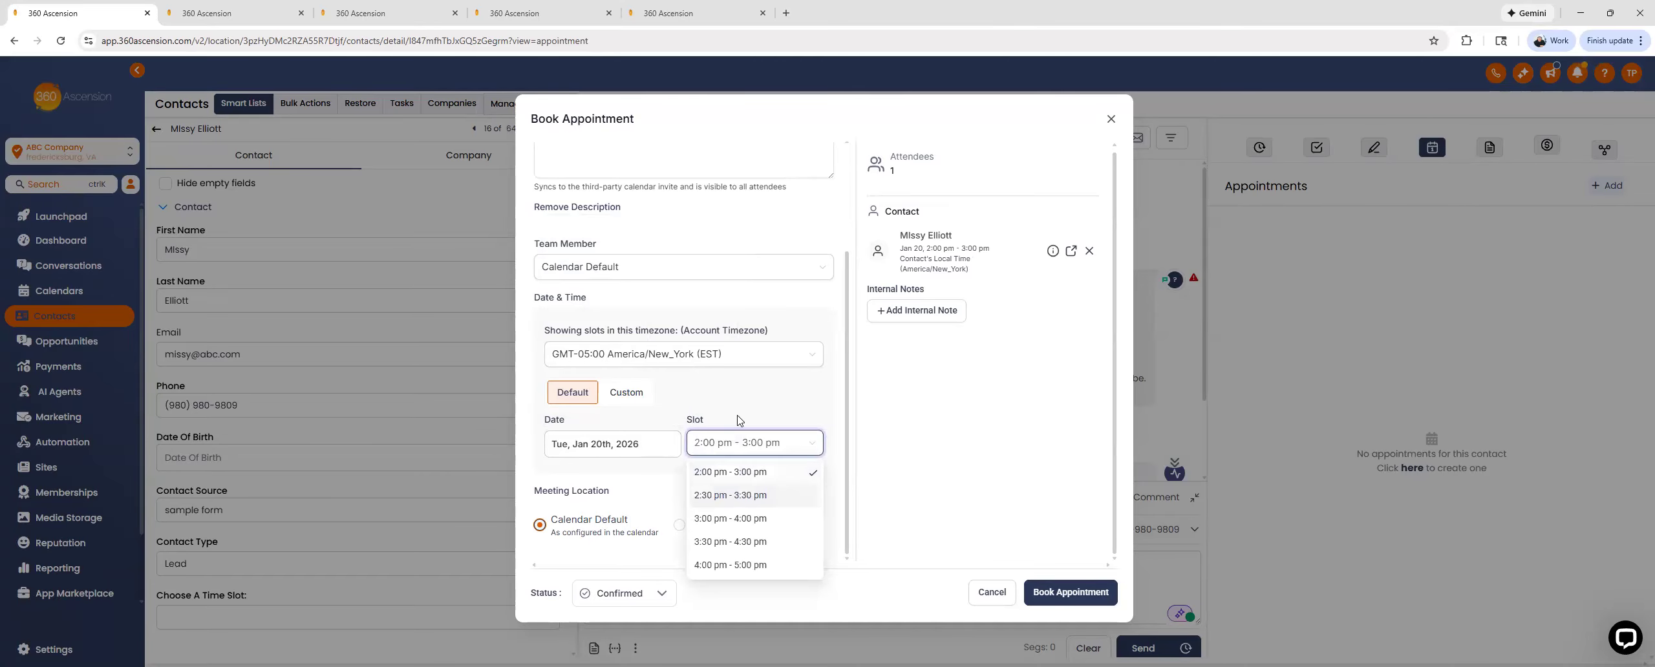
left_click(709, 405)
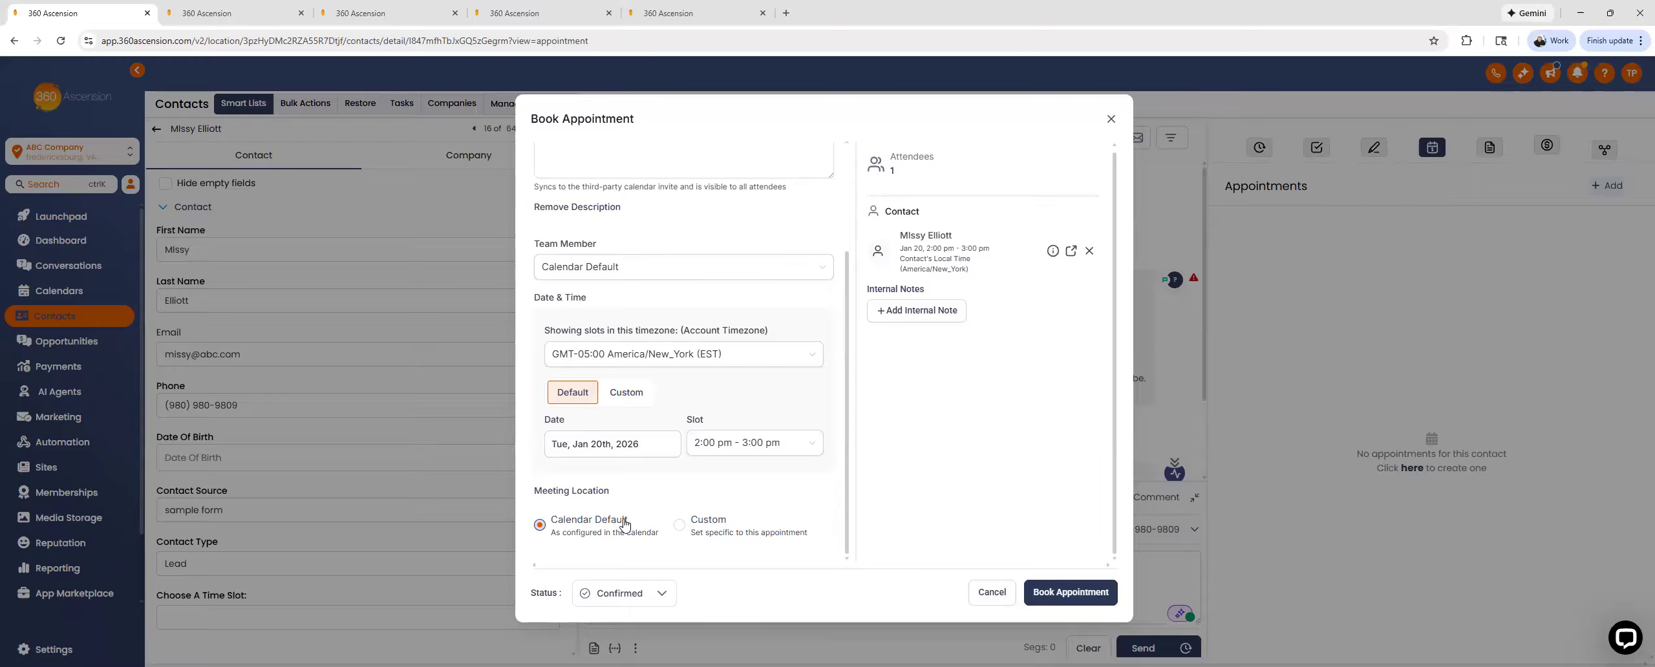
Step: Switch the meeting location from the calendar default to a custom one and choose Zoom
scroll(635, 512, "up", 3)
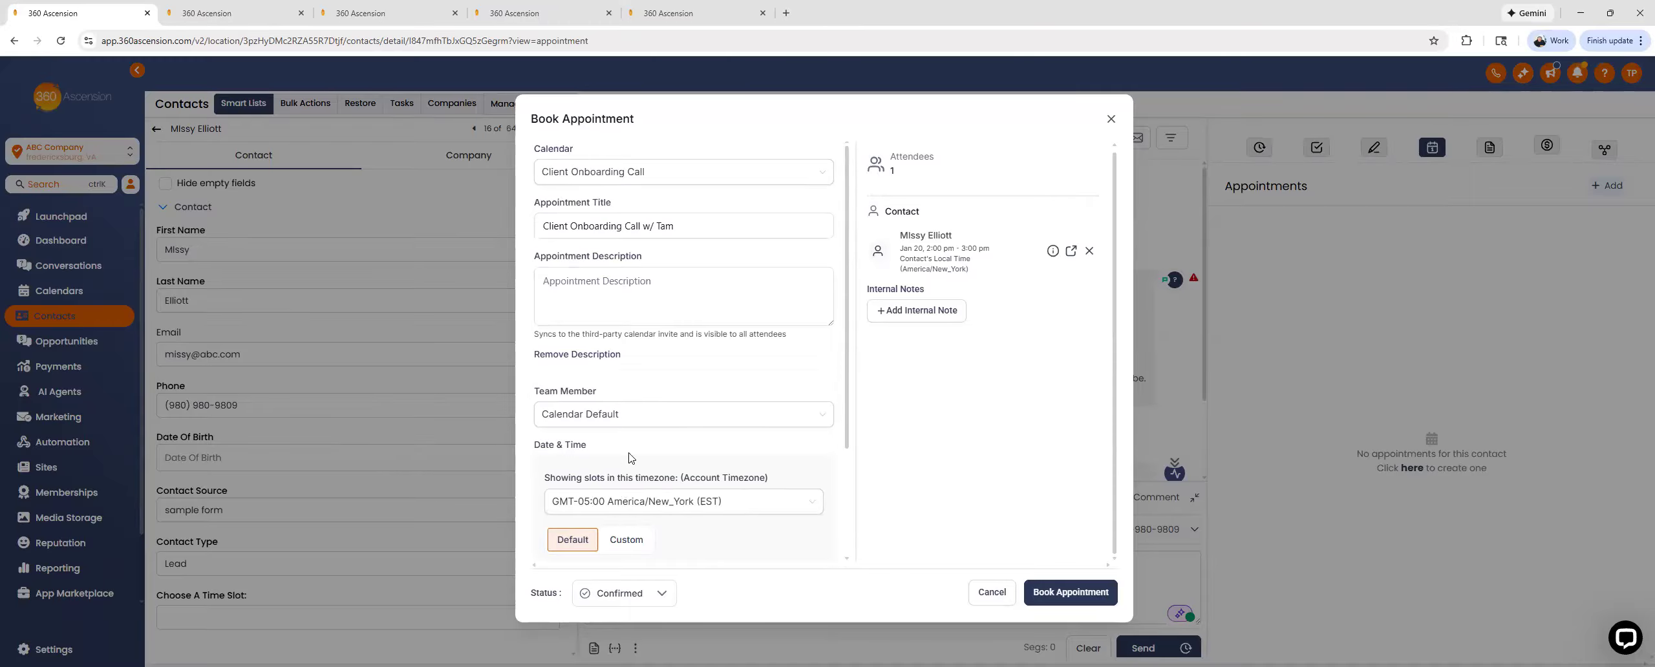
left_click(610, 417)
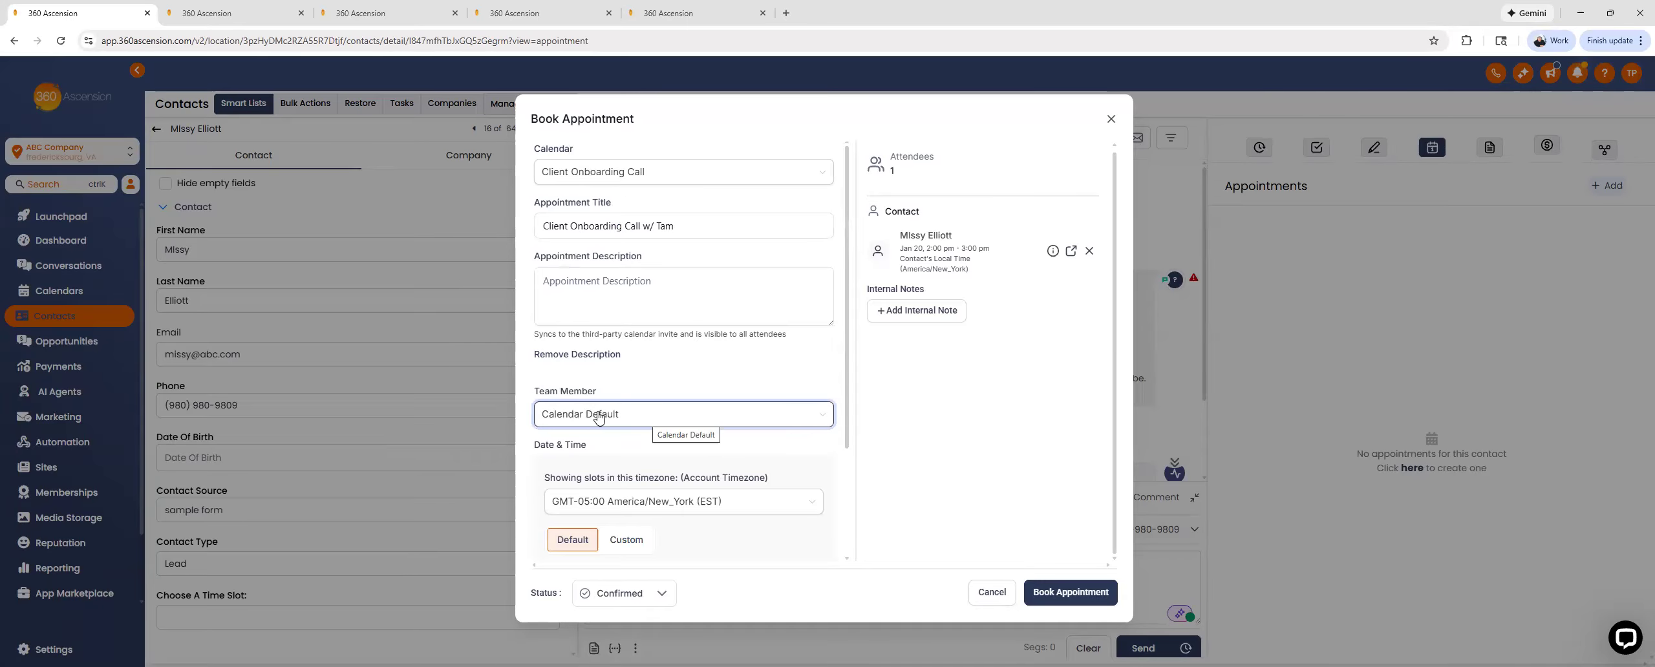
scroll(610, 429, "down", 3)
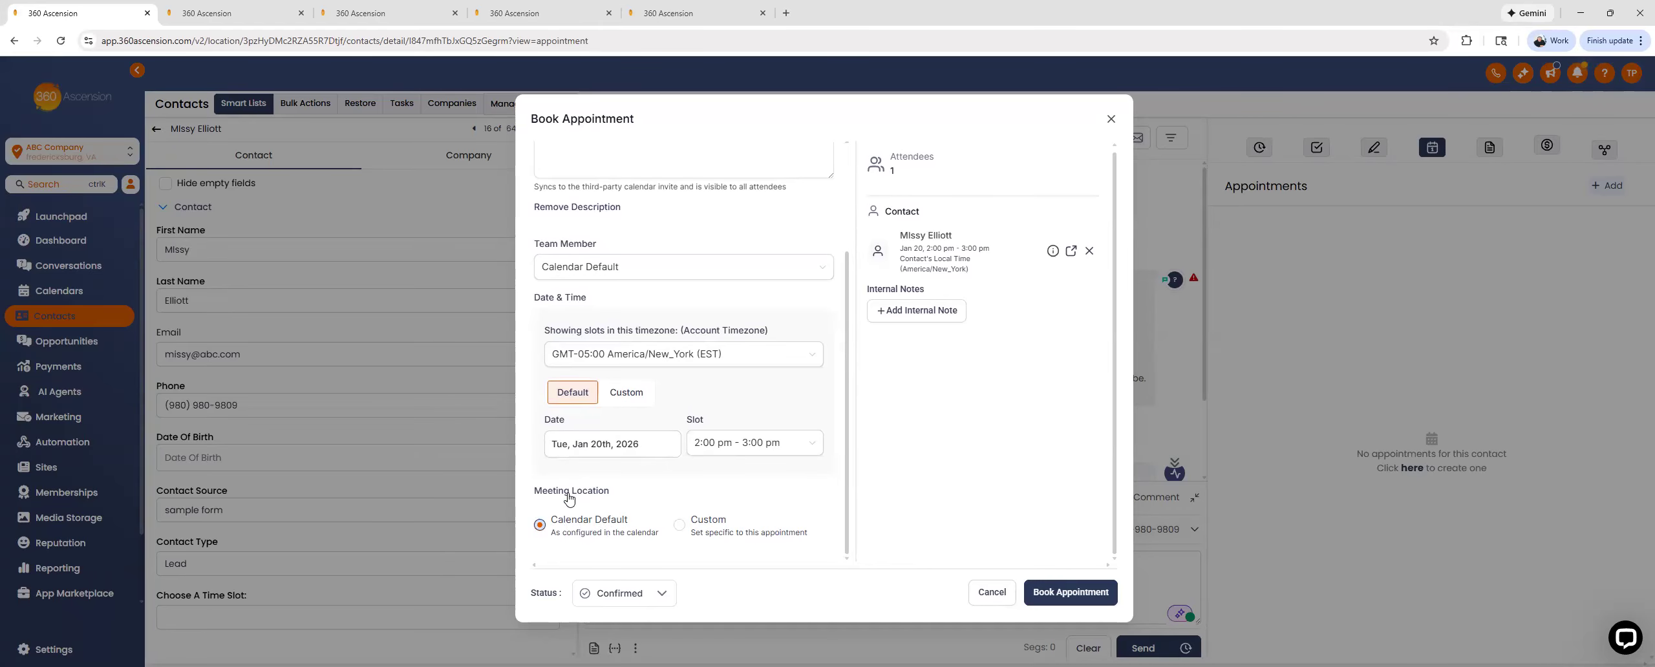
scroll(833, 362, "up", 3)
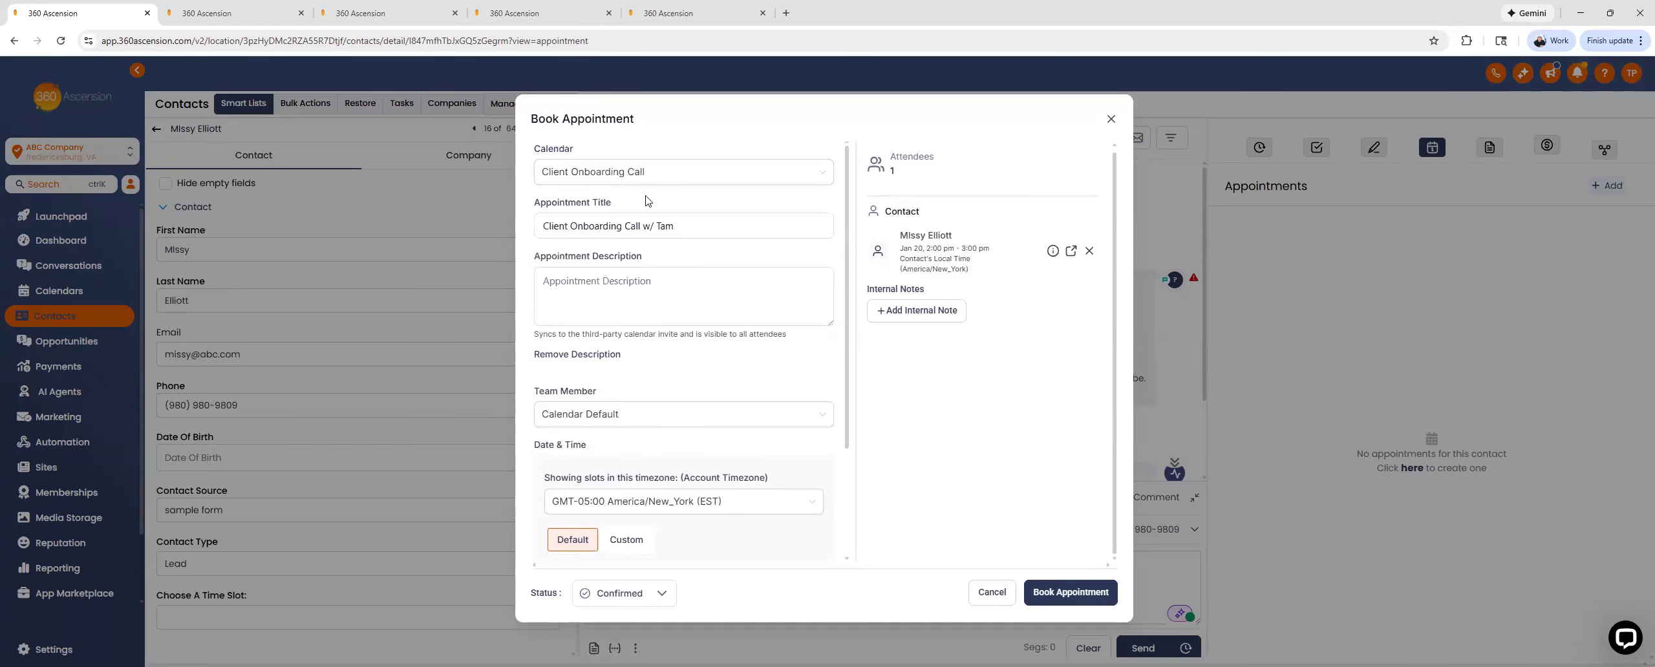
scroll(747, 453, "down", 1)
scroll(746, 453, "down", 2)
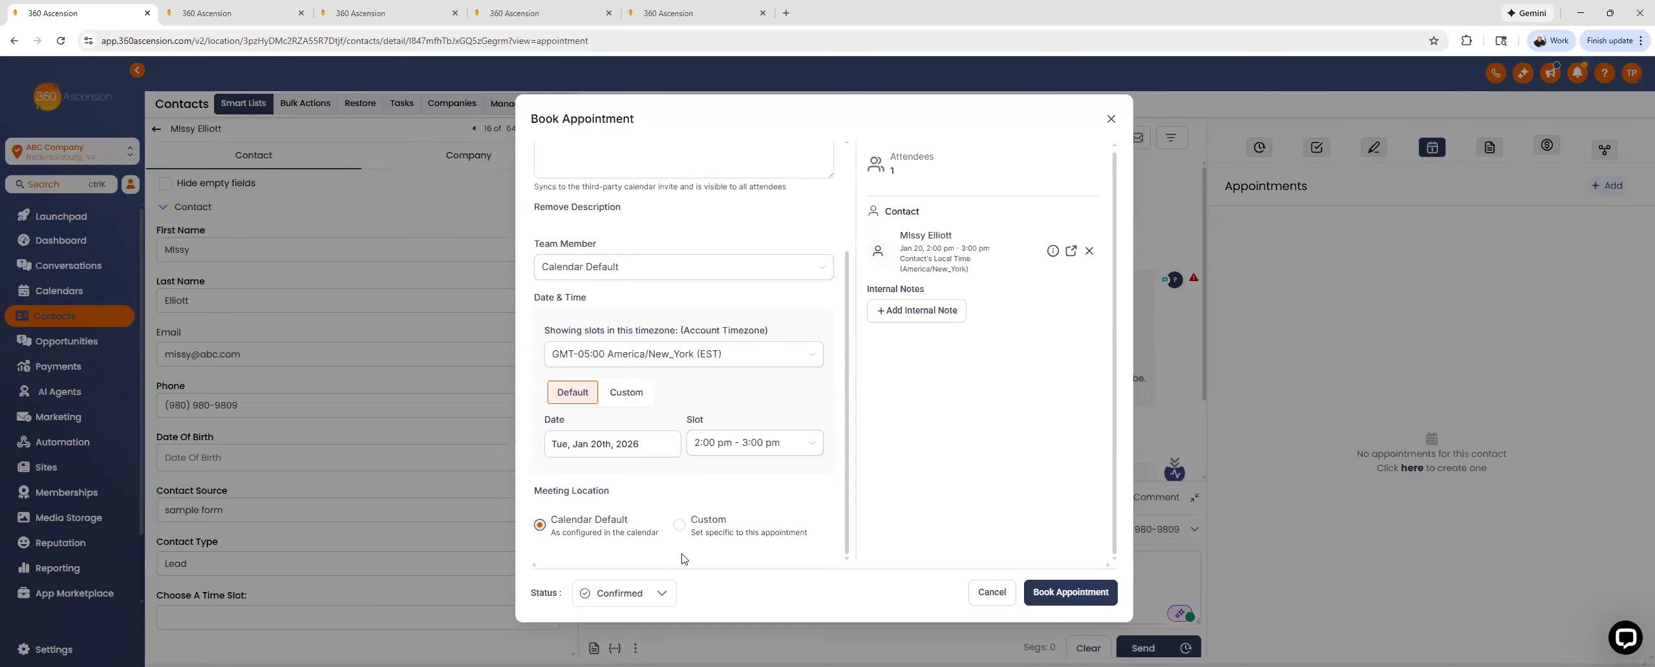
left_click(679, 524)
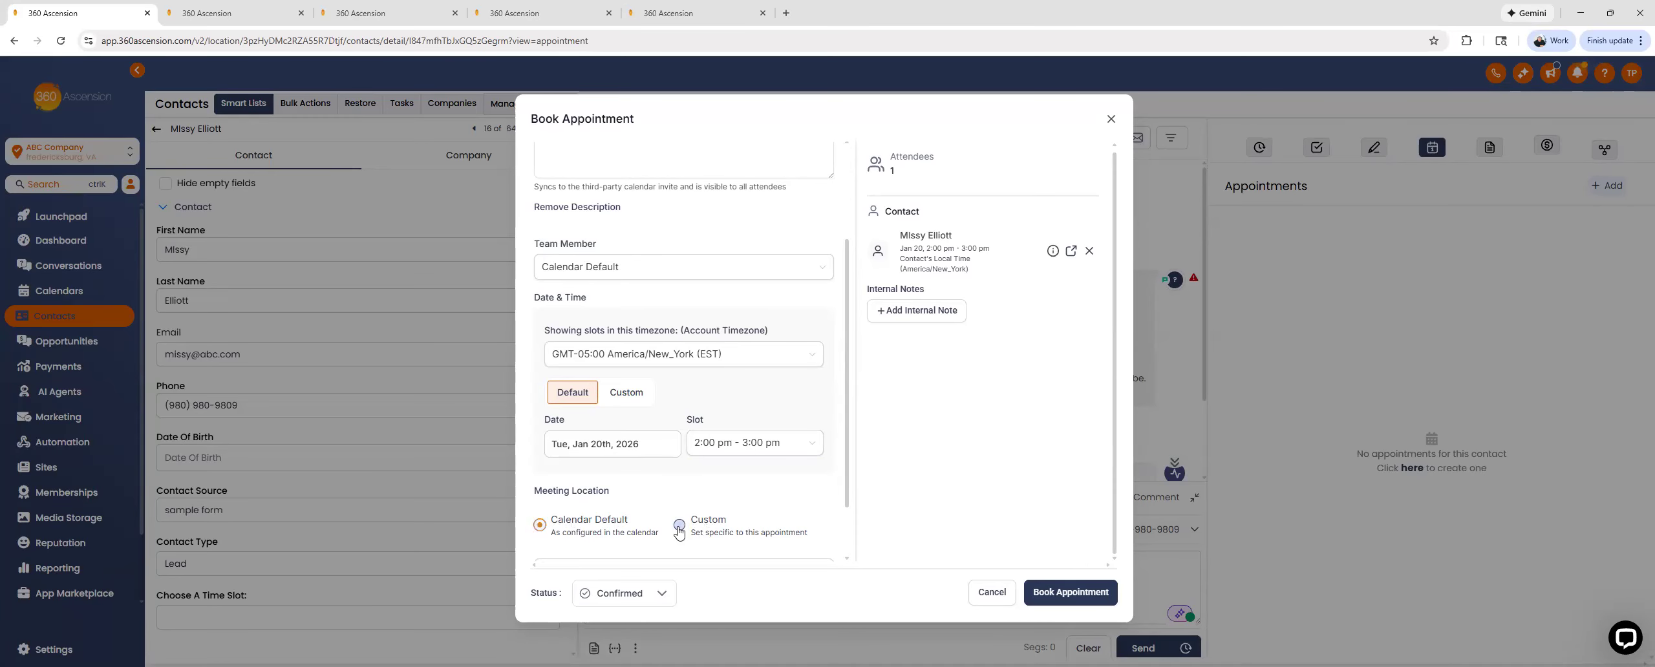
scroll(788, 520, "down", 1)
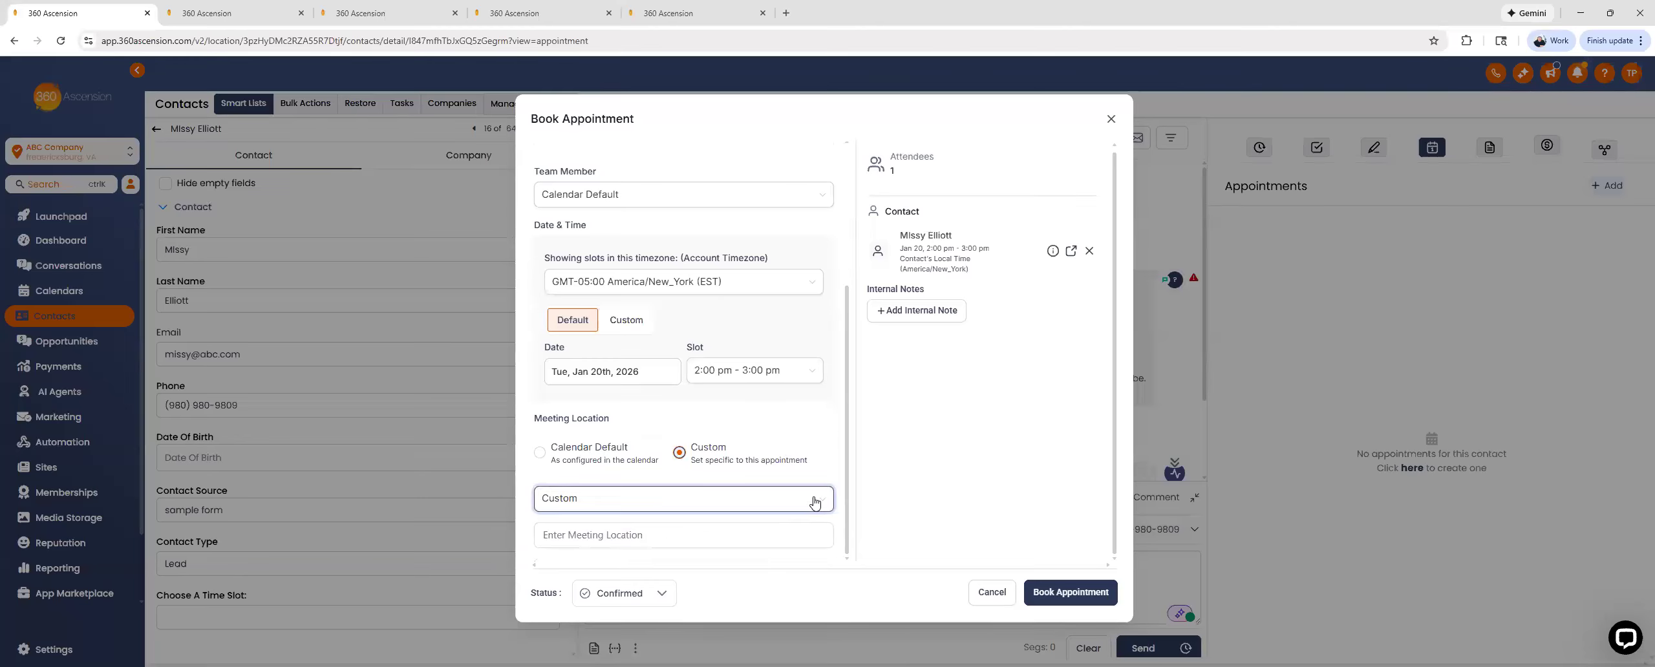
left_click(815, 503)
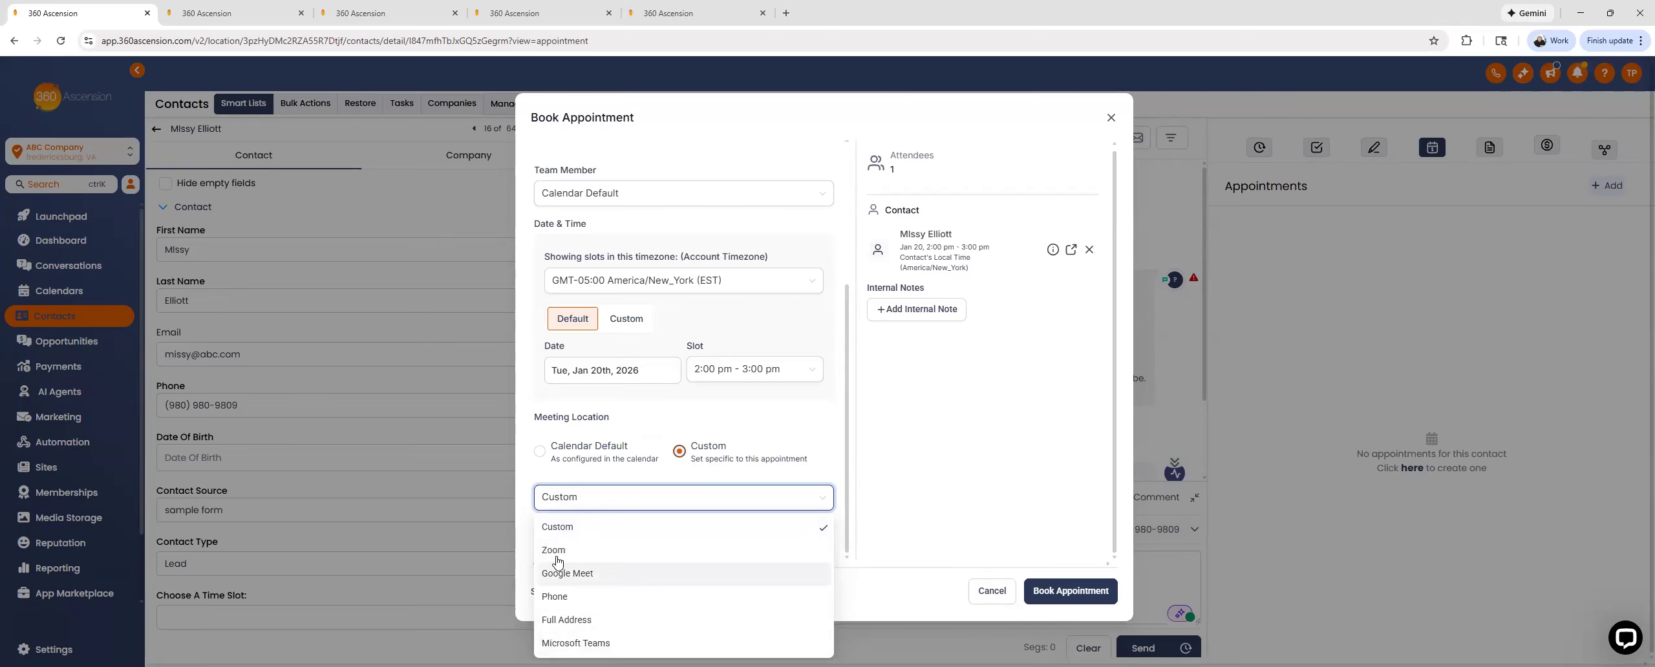
left_click(729, 547)
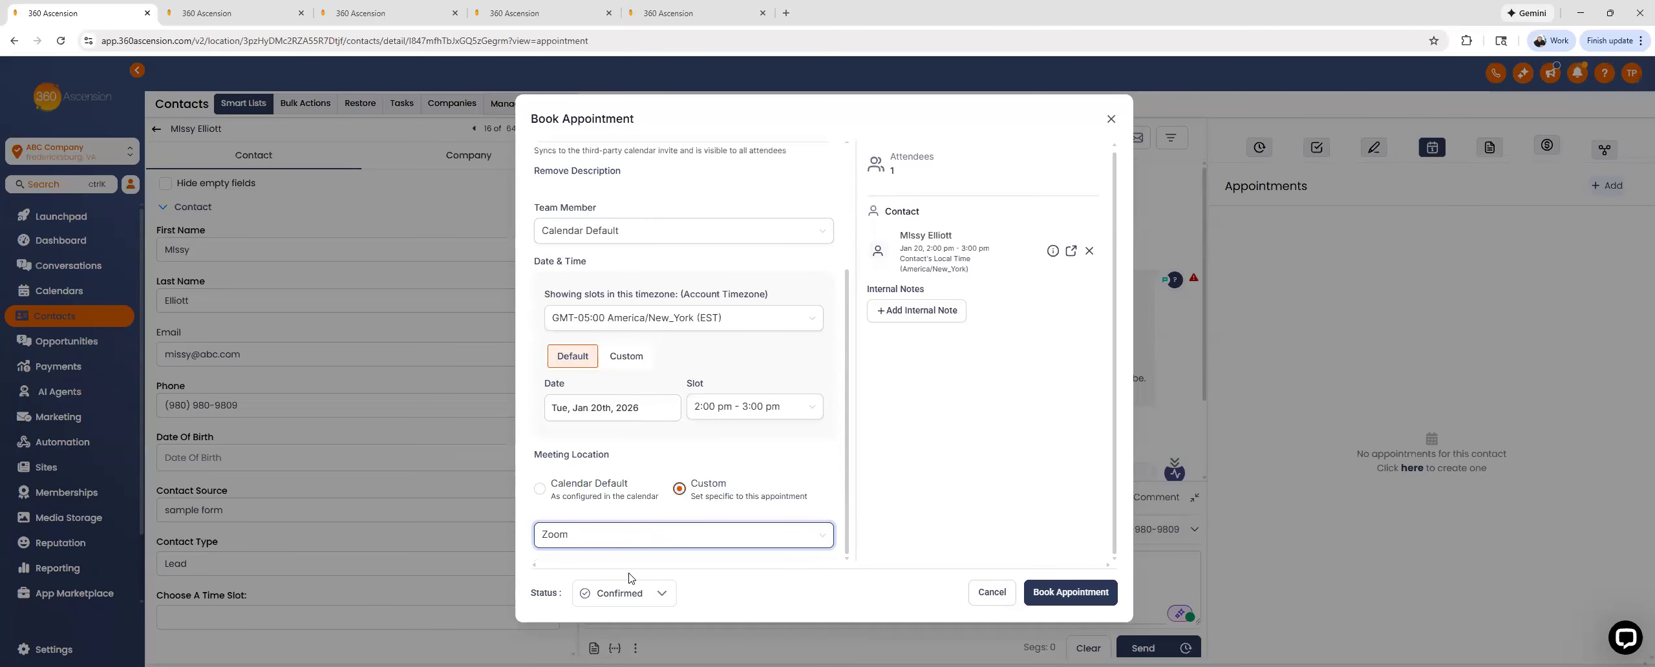
Step: Add an internal note field to the appointment and check the available status choices
scroll(677, 547, "up", 3)
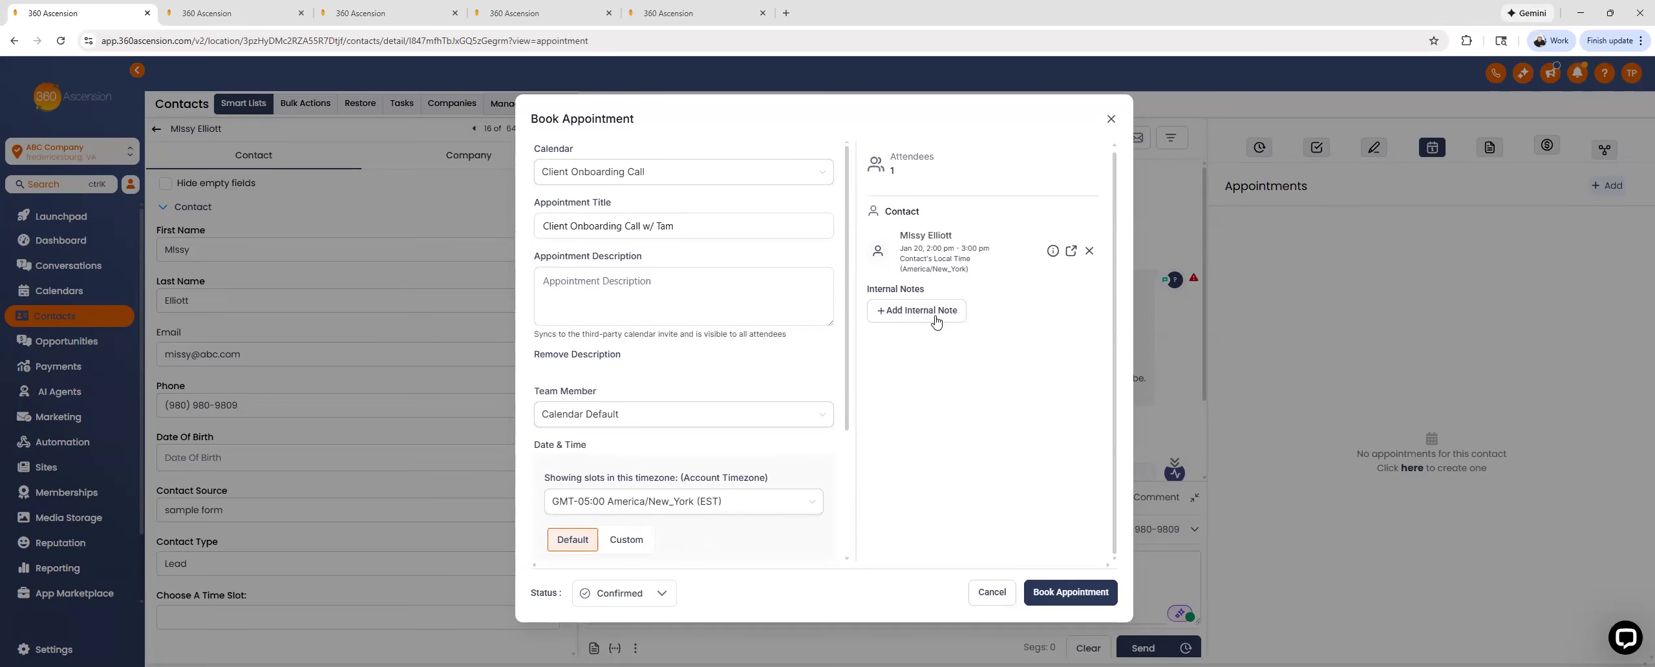
left_click(900, 313)
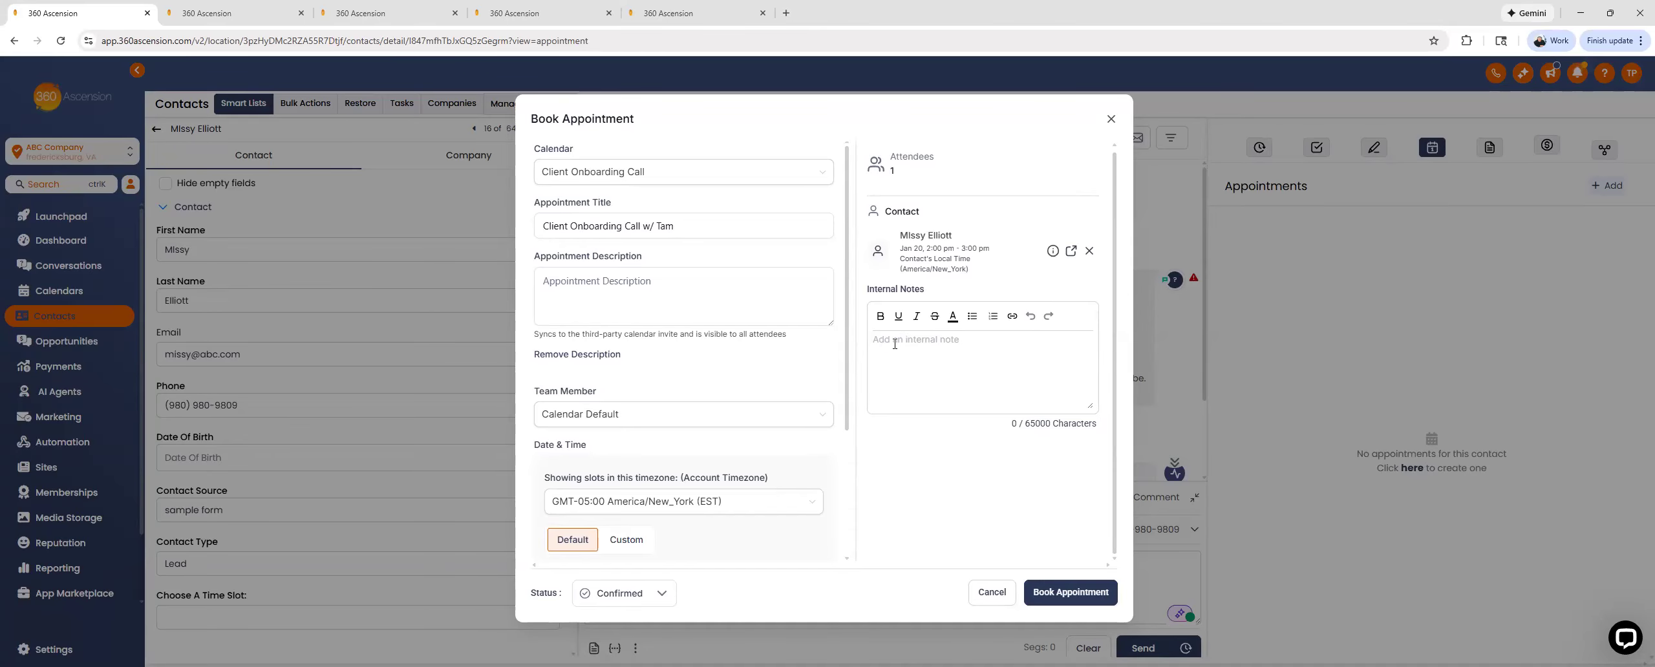
scroll(783, 540, "down", 3)
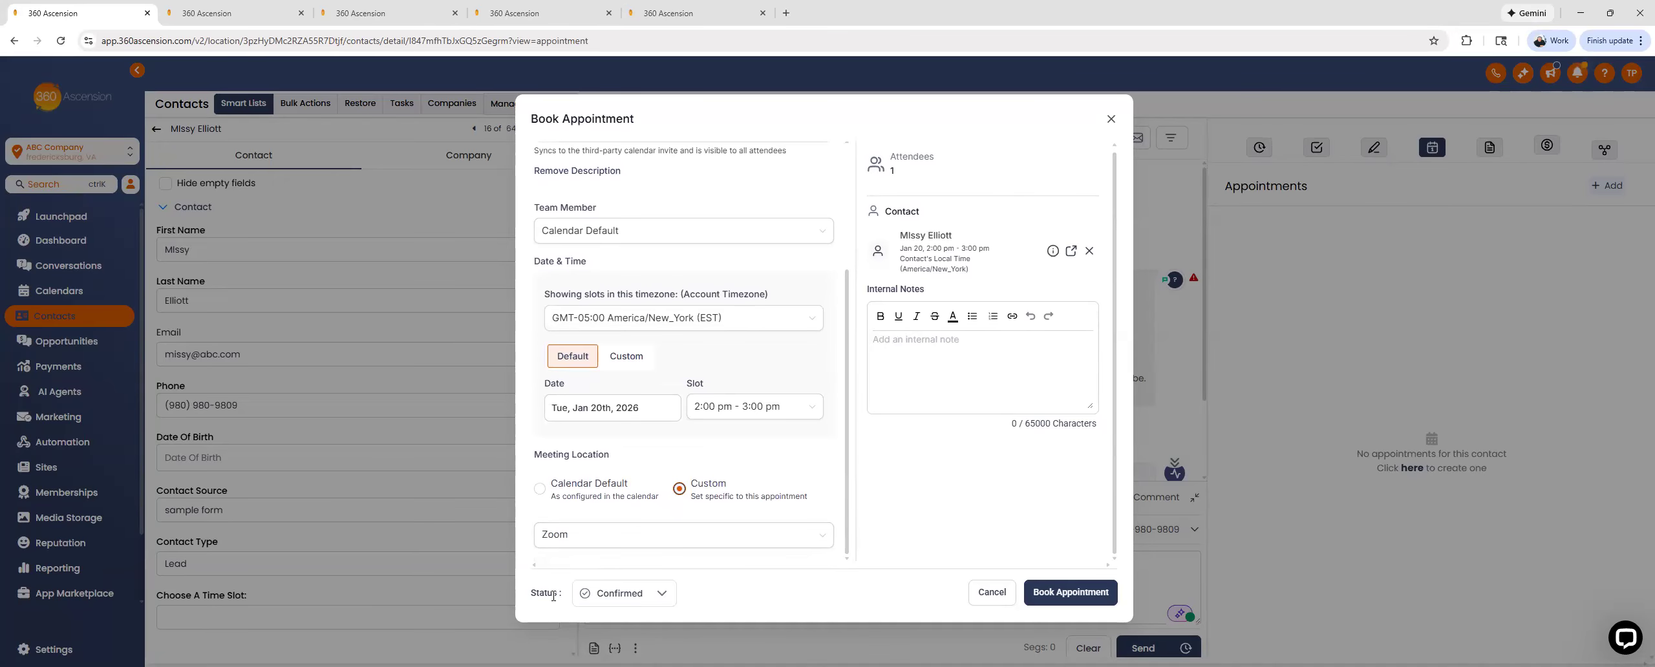
left_click(662, 596)
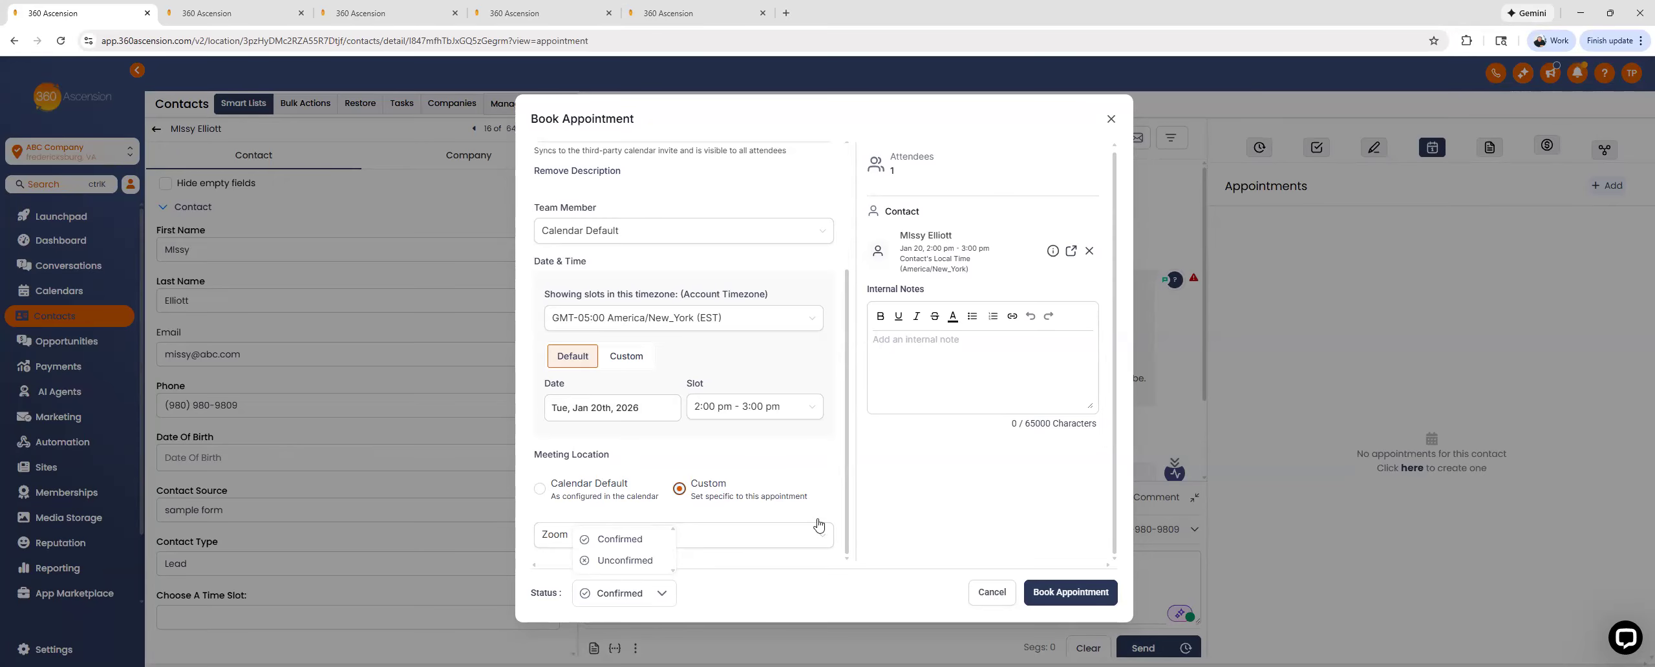
left_click_drag(848, 432, 854, 291)
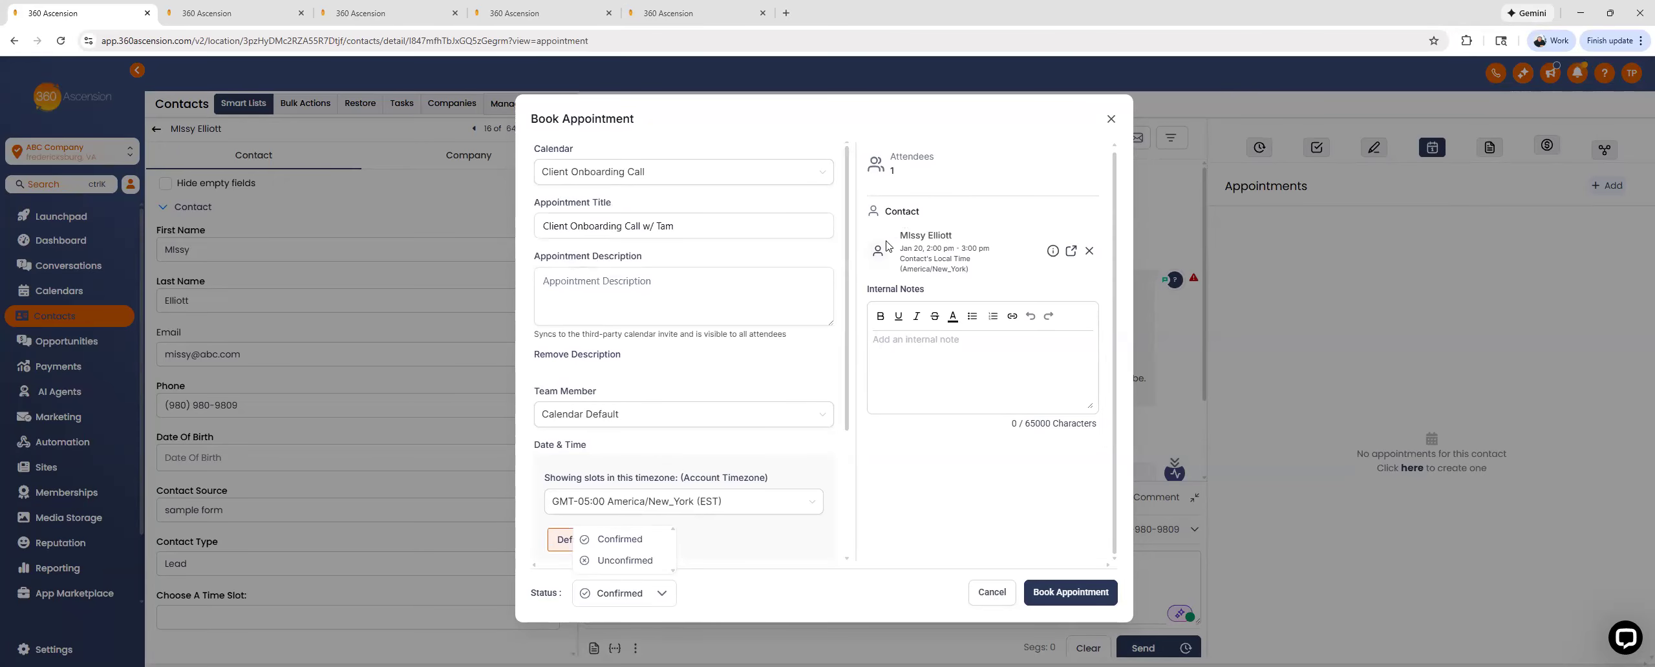
Step: Book the client onboarding appointment and refresh the contact's appointments list by switching to the documents and back
left_click(1072, 596)
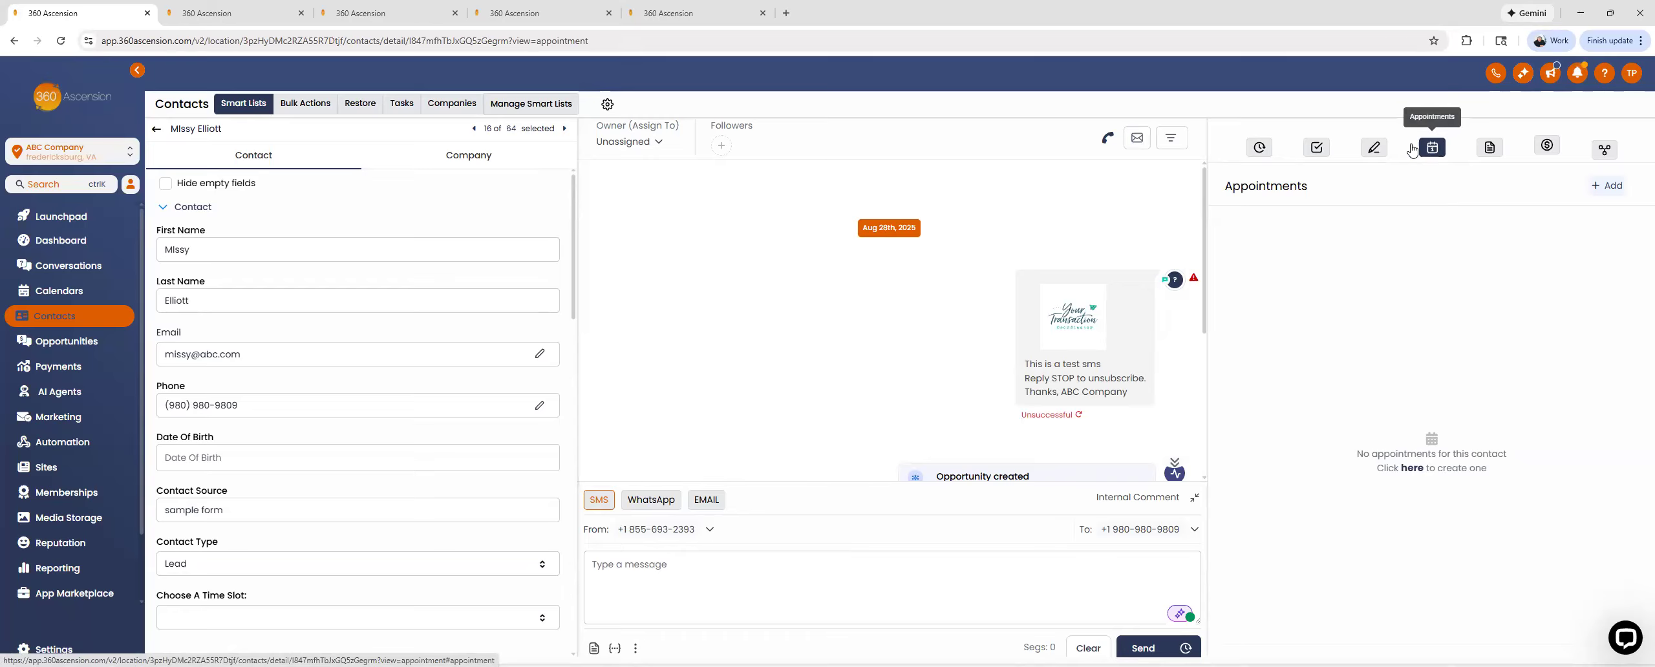
left_click(1490, 154)
left_click(1434, 157)
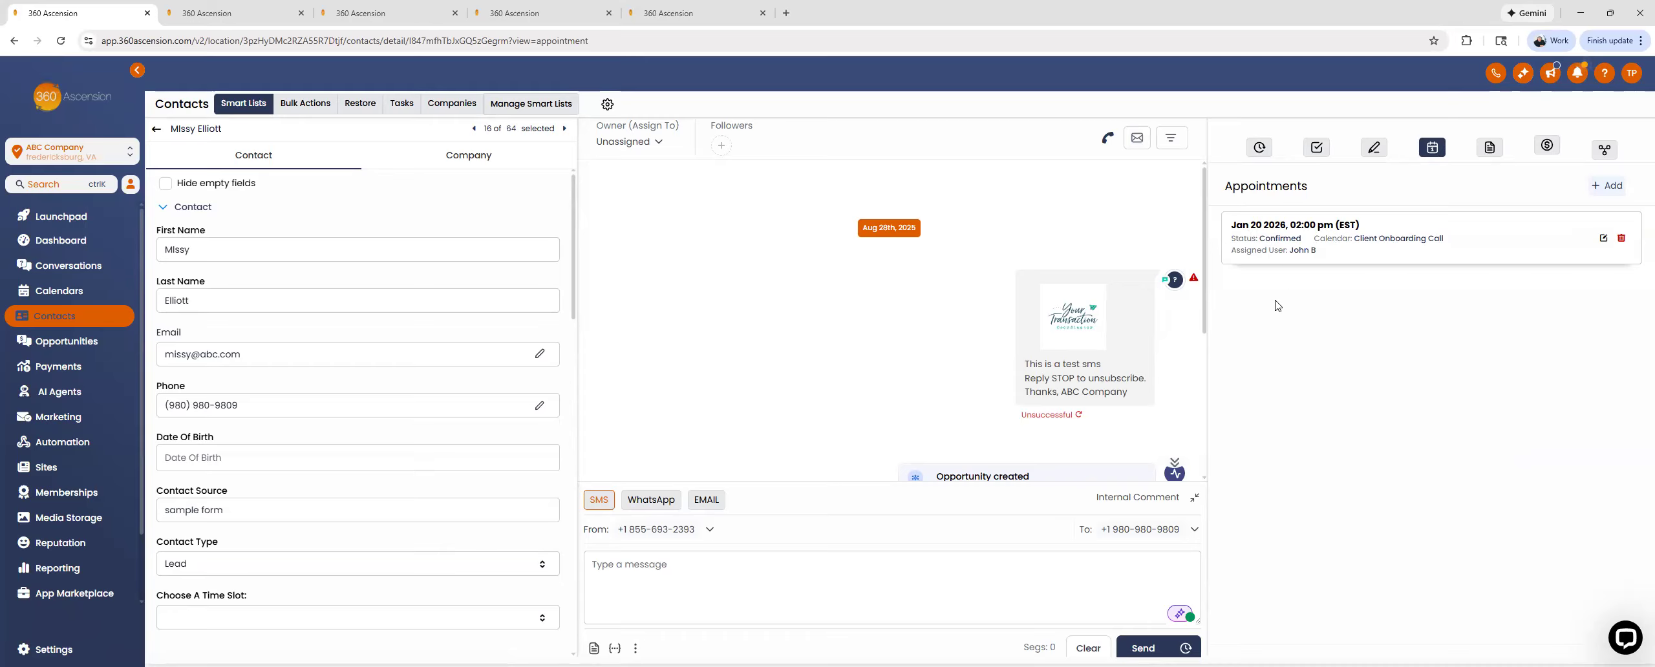
Step: Open the Jan 20 2026 appointment for editing, review its details and close it without saving changes
left_click(1604, 240)
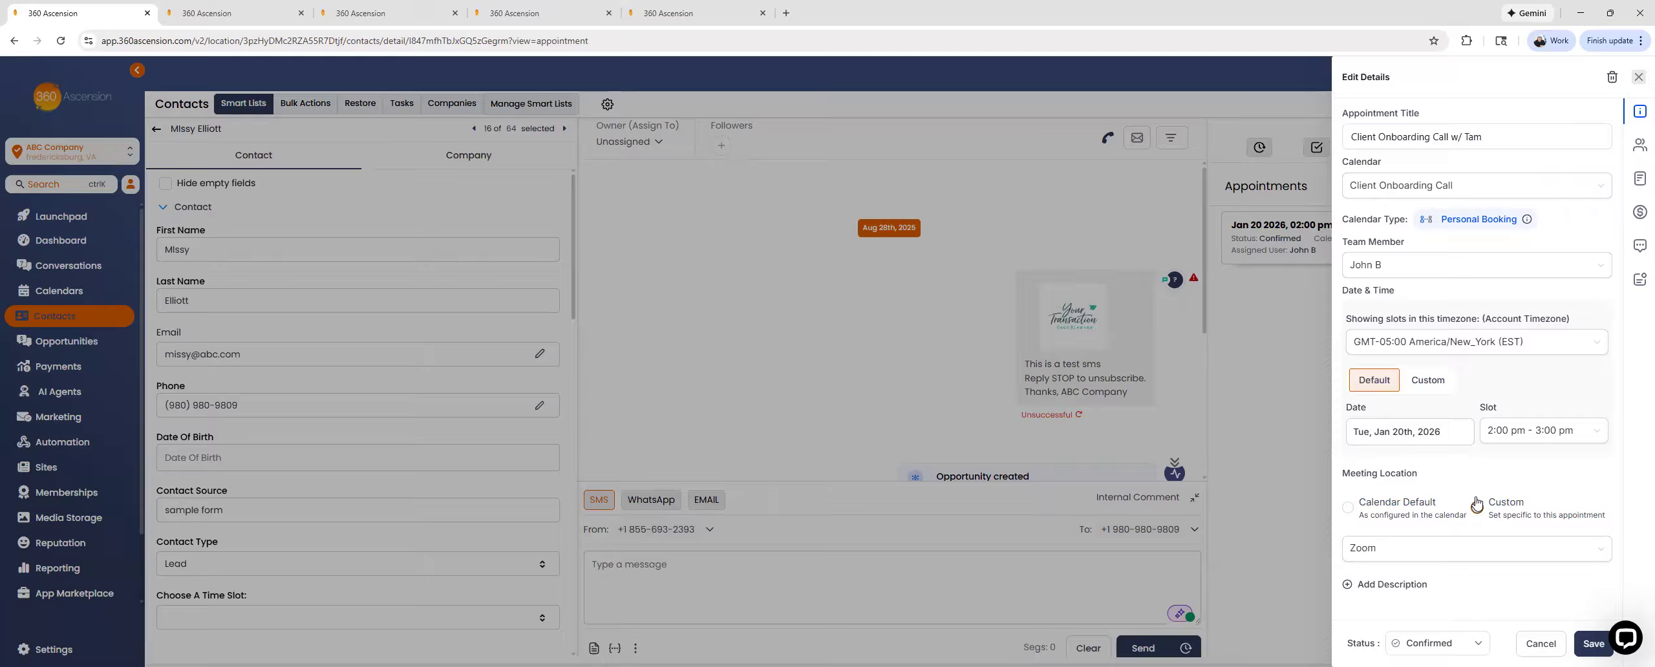
left_click(1639, 79)
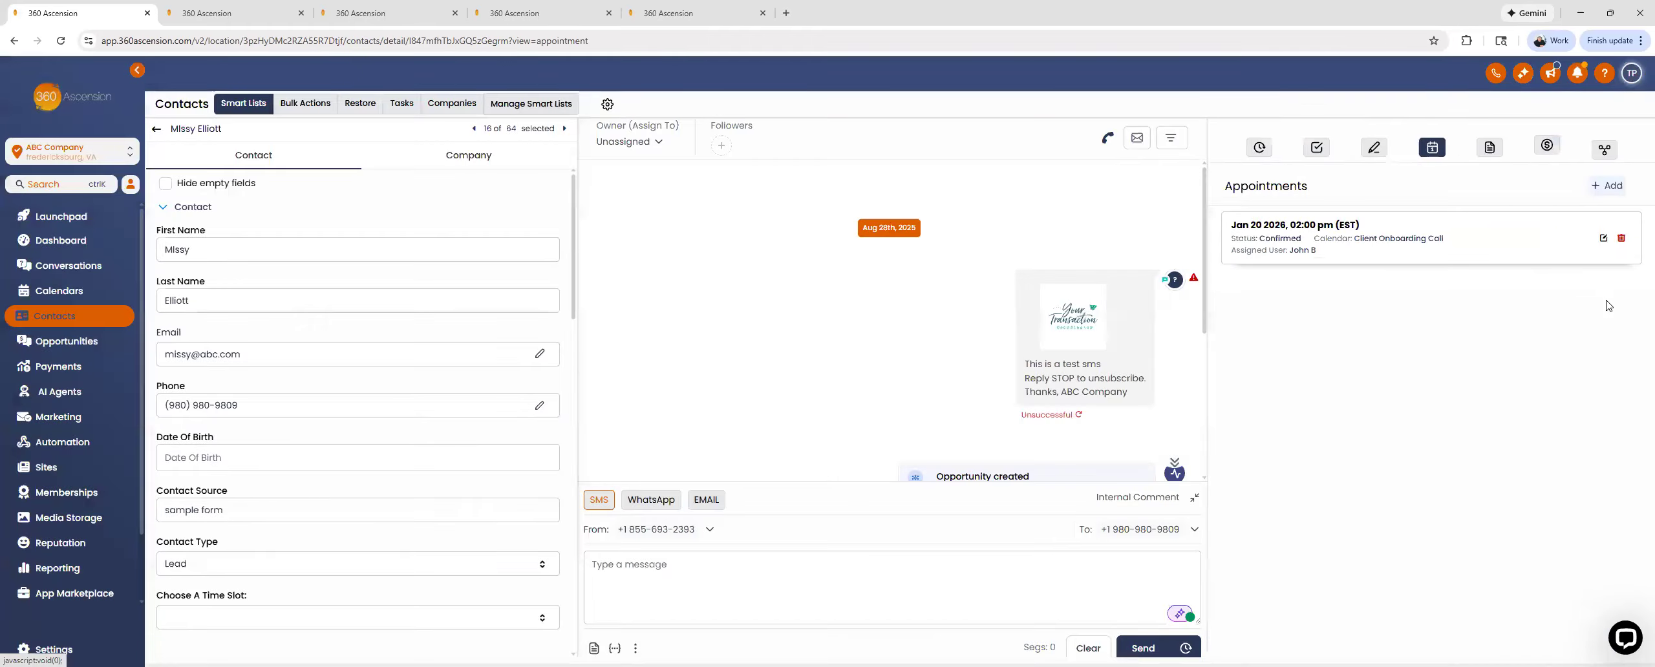